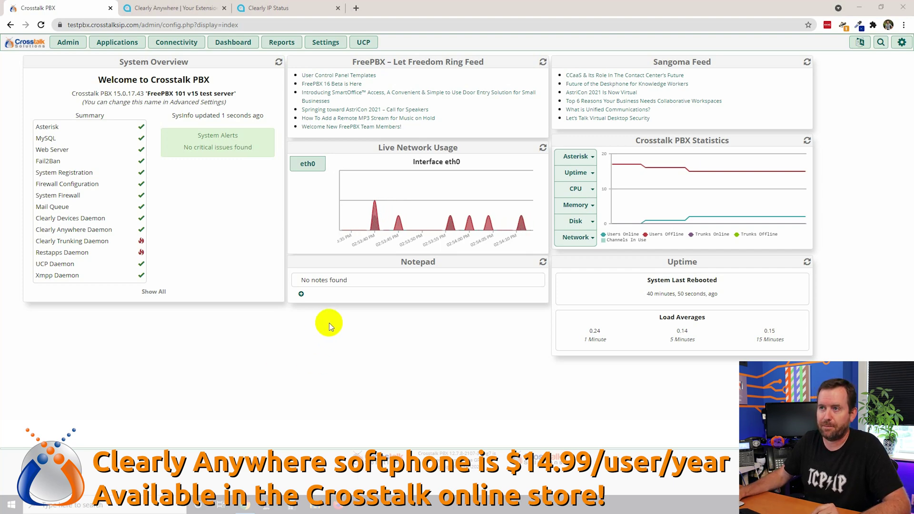
# Step: Bring up the Settings menu list over the Crosstalk PBX dashboard
pyautogui.moveTo(321, 41)
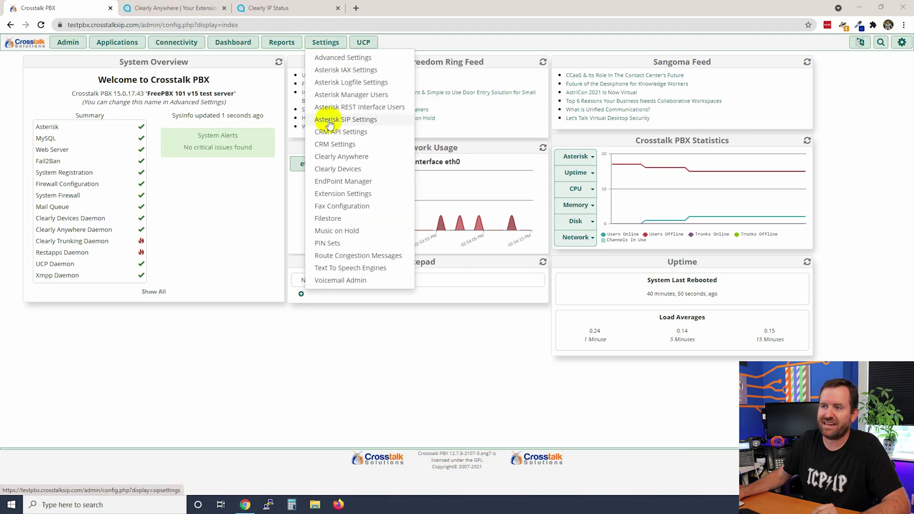
# Step: Go to Settings > Clearly Anywhere and put the cursor in the Registration Token field
pyautogui.click(352, 157)
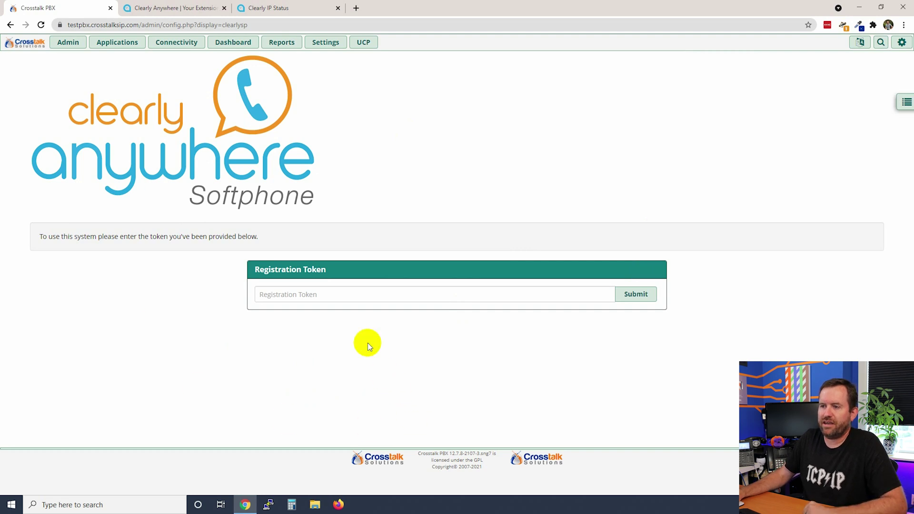
pyautogui.click(302, 294)
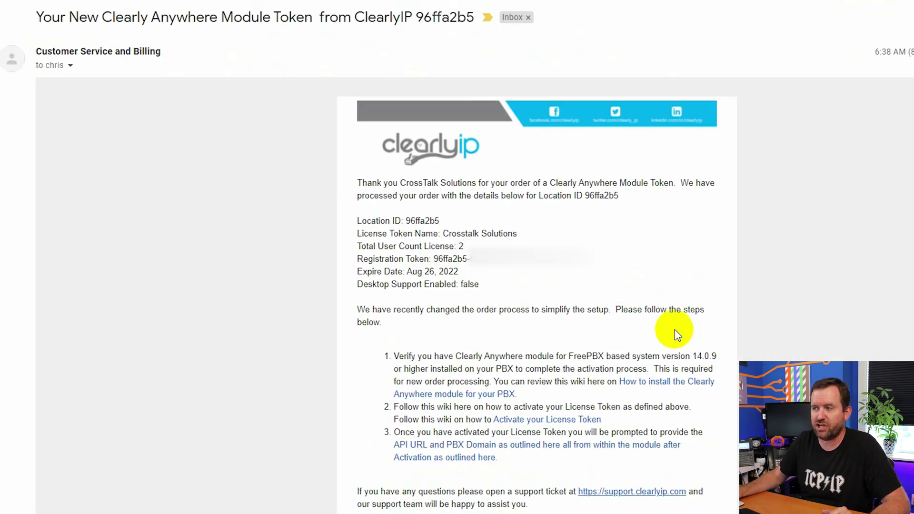
# Step: Select and copy the registration token from the ClearlyIP token email
pyautogui.moveTo(597, 257); pyautogui.dragTo(435, 260)
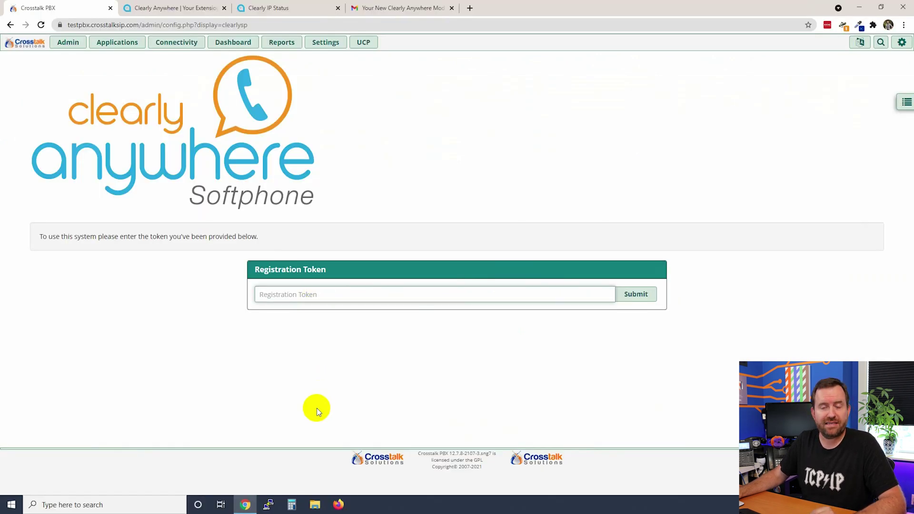
# Step: Paste and submit the token, then check the 2 Total Clients and the Desktop Capable status
pyautogui.hotkey('ctrl', 'v')
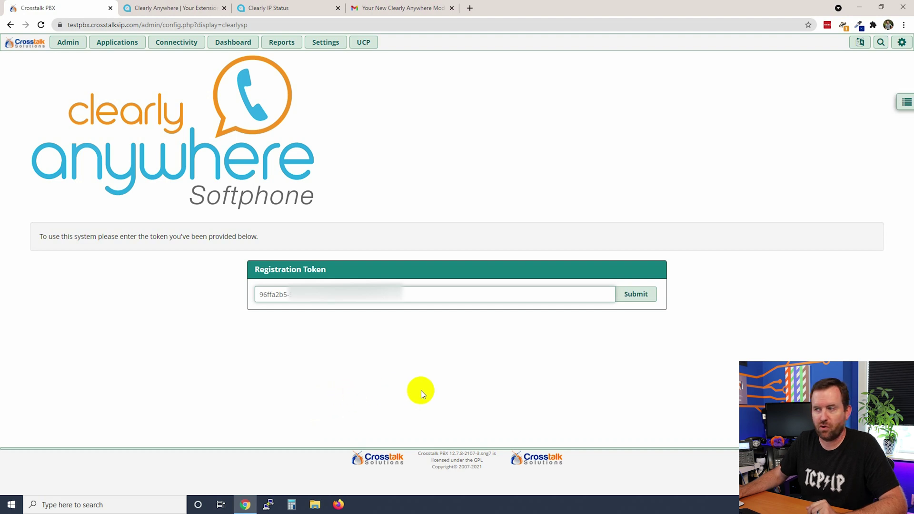
pyautogui.click(635, 294)
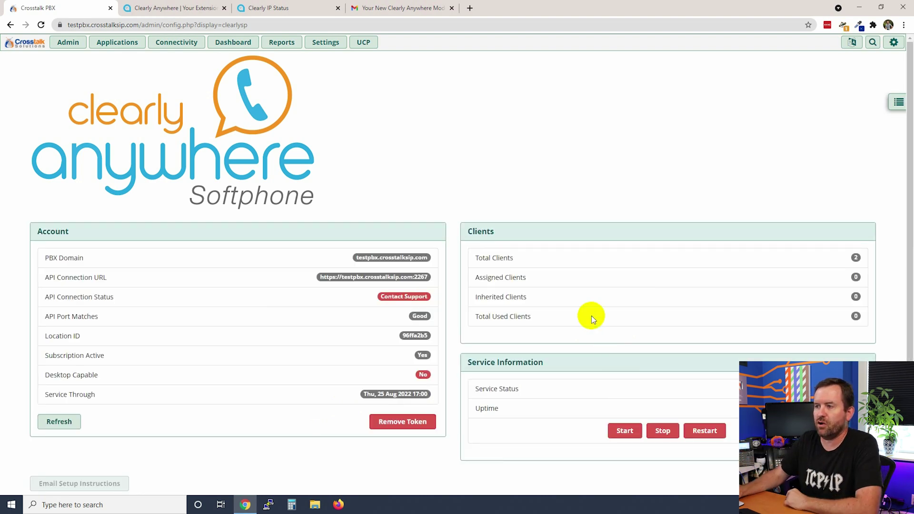
pyautogui.tripleClick(496, 257)
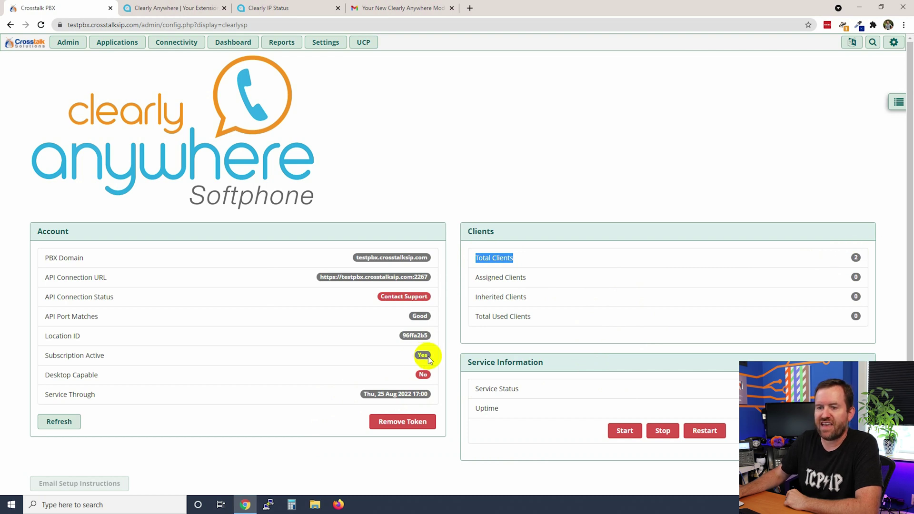
pyautogui.tripleClick(93, 374)
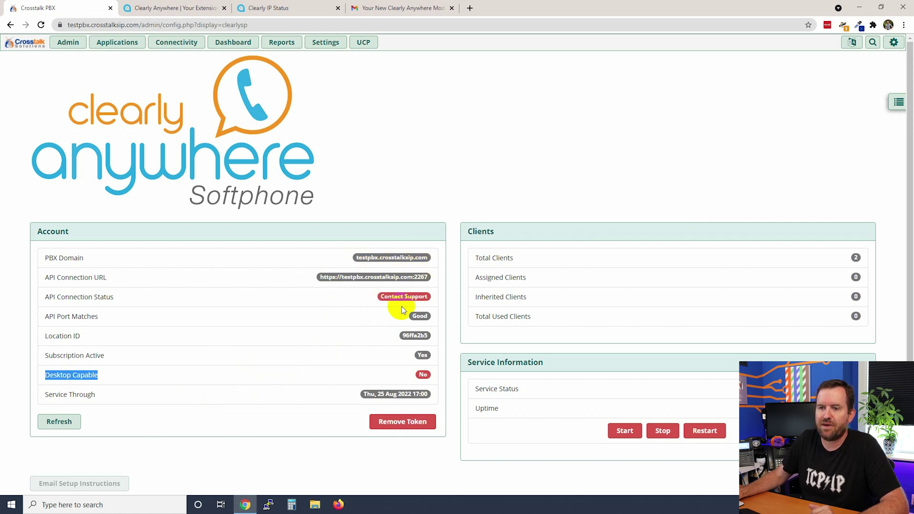
pyautogui.click(479, 169)
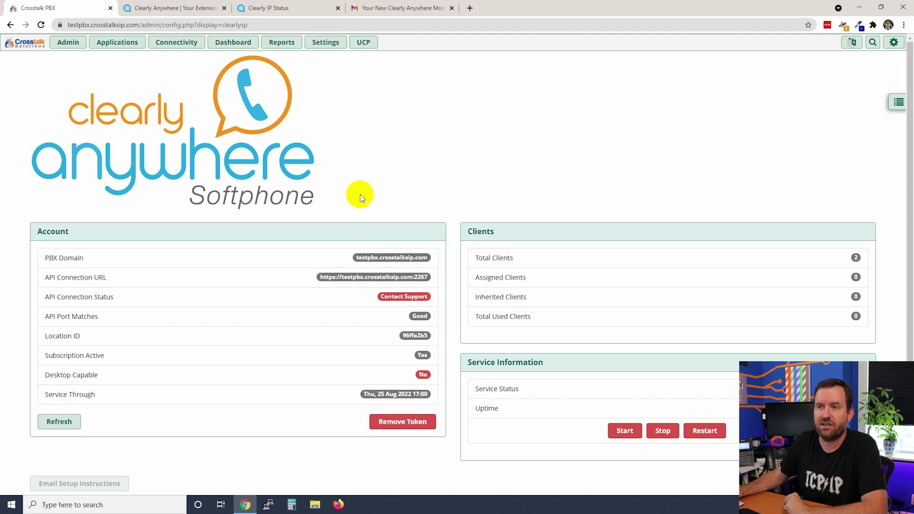
pyautogui.click(174, 42)
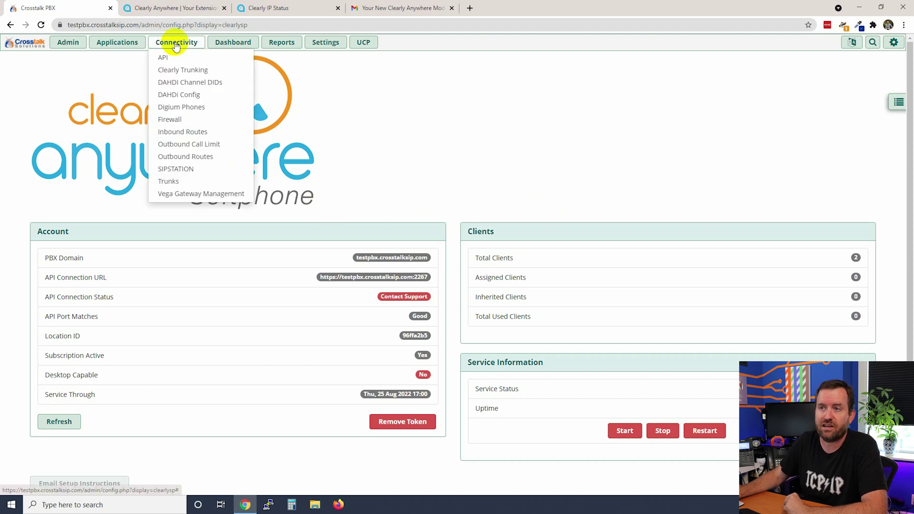
pyautogui.click(169, 122)
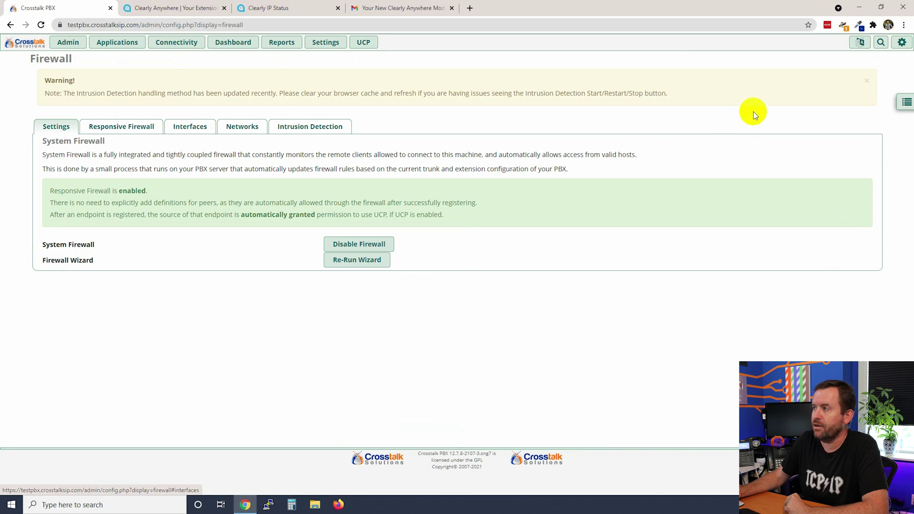
pyautogui.click(904, 105)
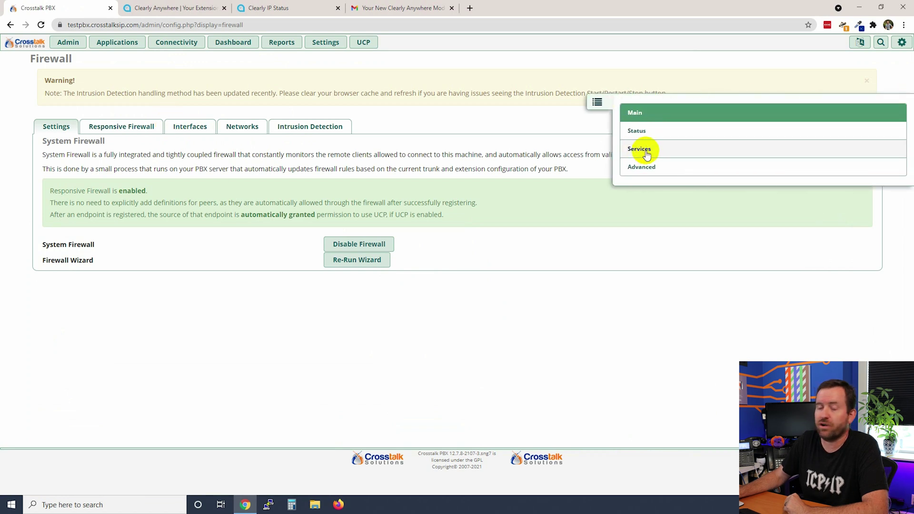
pyautogui.click(645, 151)
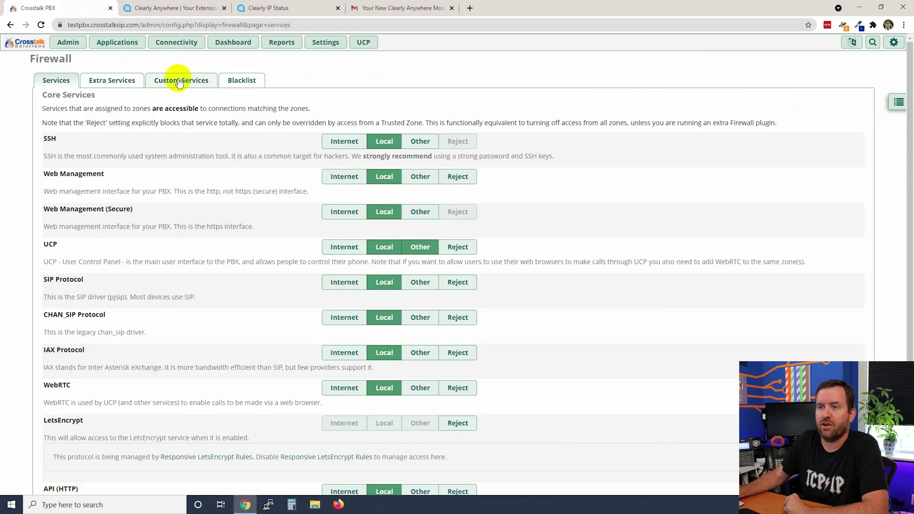
pyautogui.click(181, 80)
pyautogui.moveTo(237, 169); pyautogui.dragTo(187, 157)
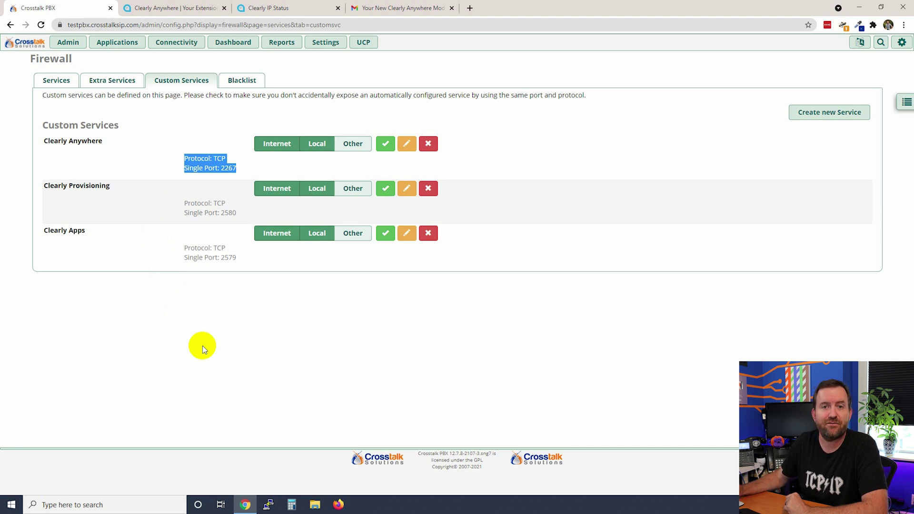
pyautogui.click(202, 346)
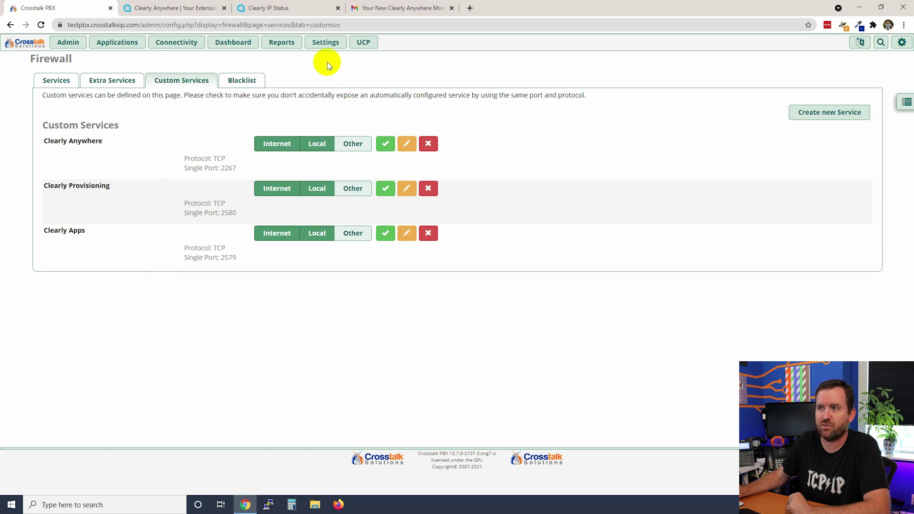
pyautogui.moveTo(326, 44)
pyautogui.click(345, 159)
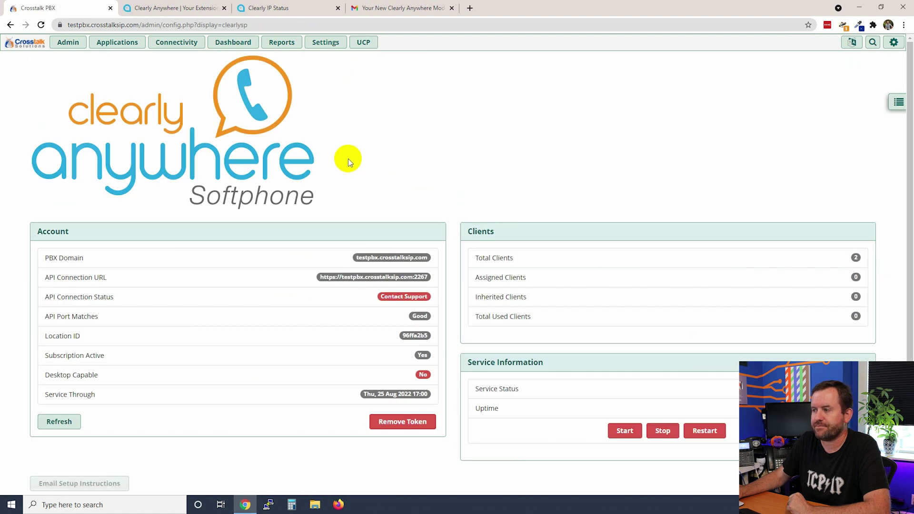
# Step: Set the SSL certificate to testpbx.crosstalksip.com and the API protocol to HTTPS, then save
pyautogui.click(898, 102)
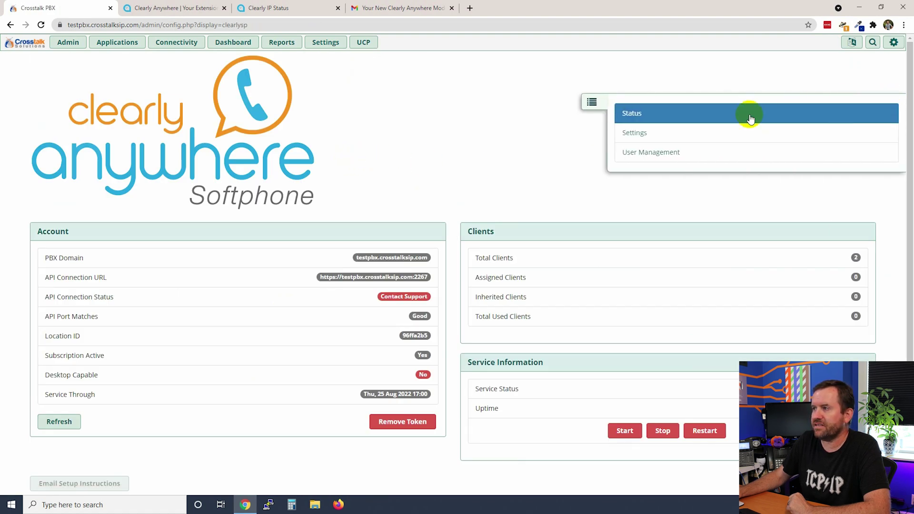
pyautogui.click(636, 136)
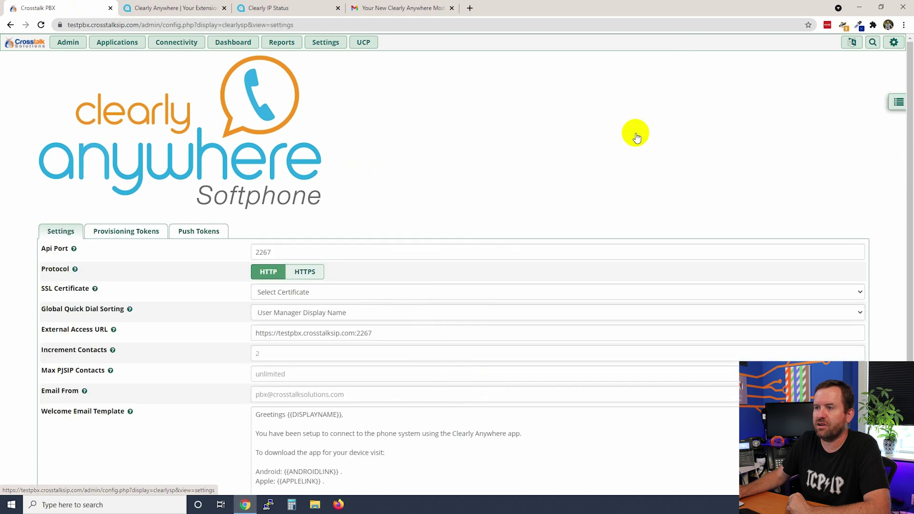
pyautogui.moveTo(40, 288); pyautogui.dragTo(90, 290)
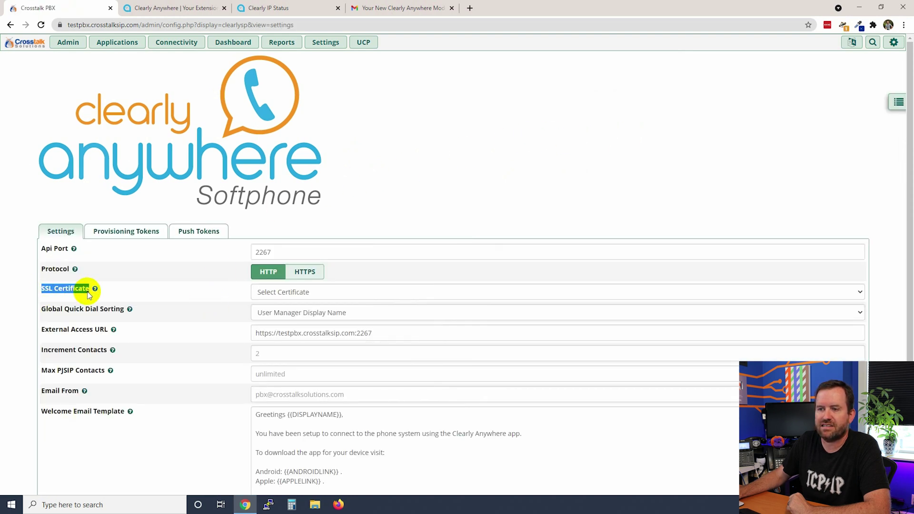
pyautogui.click(260, 292)
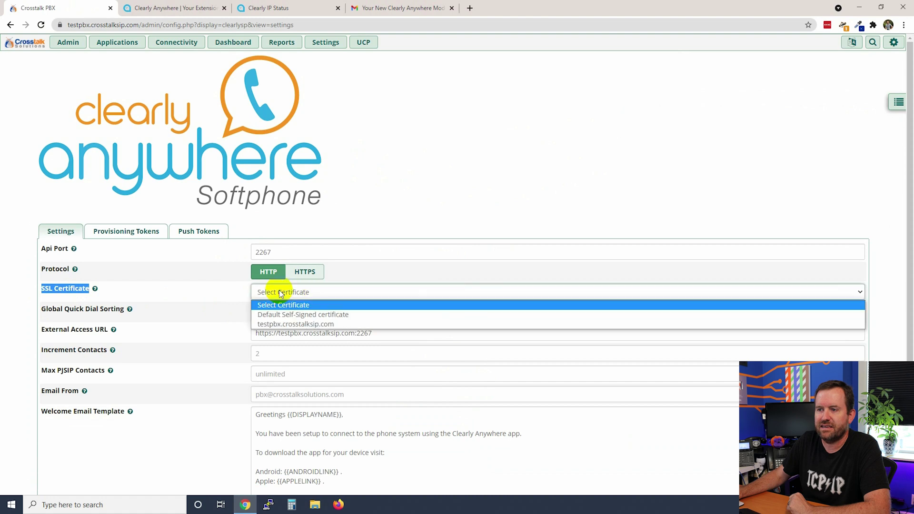
pyautogui.click(299, 324)
pyautogui.click(305, 273)
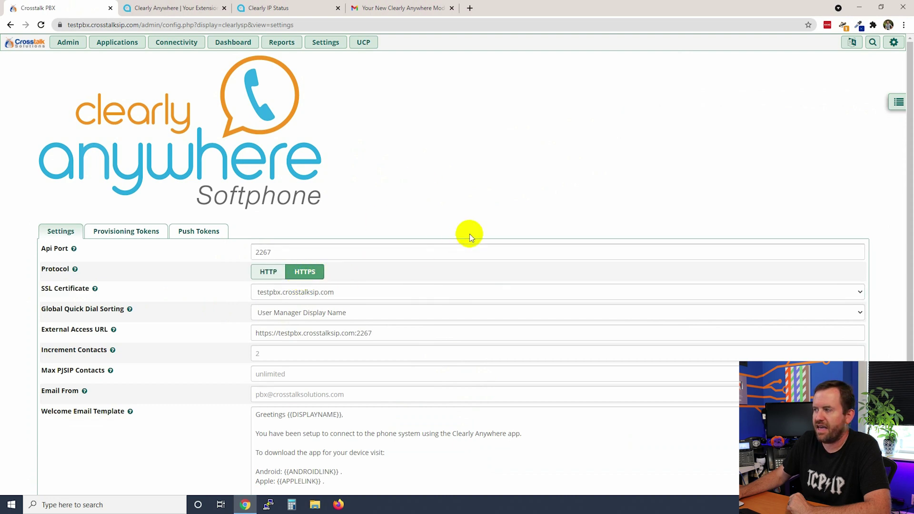
pyautogui.scroll(-3, 547, 195)
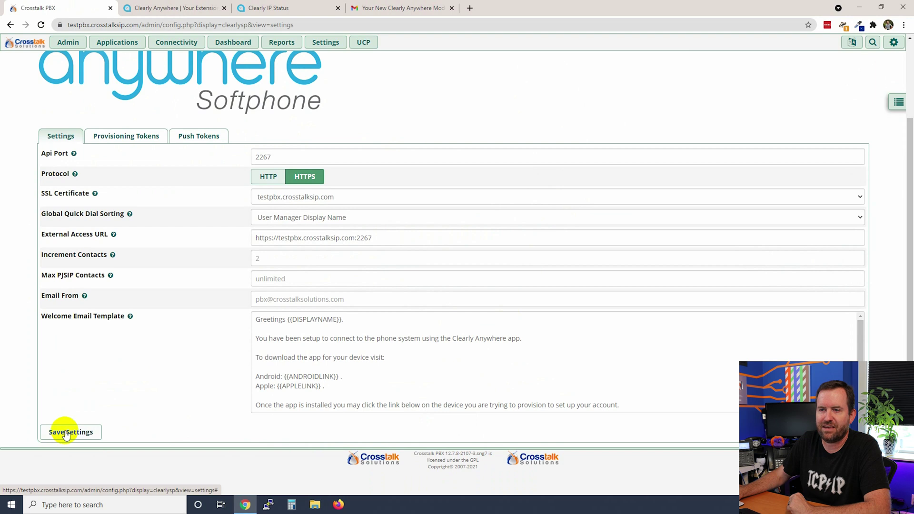
pyautogui.click(66, 435)
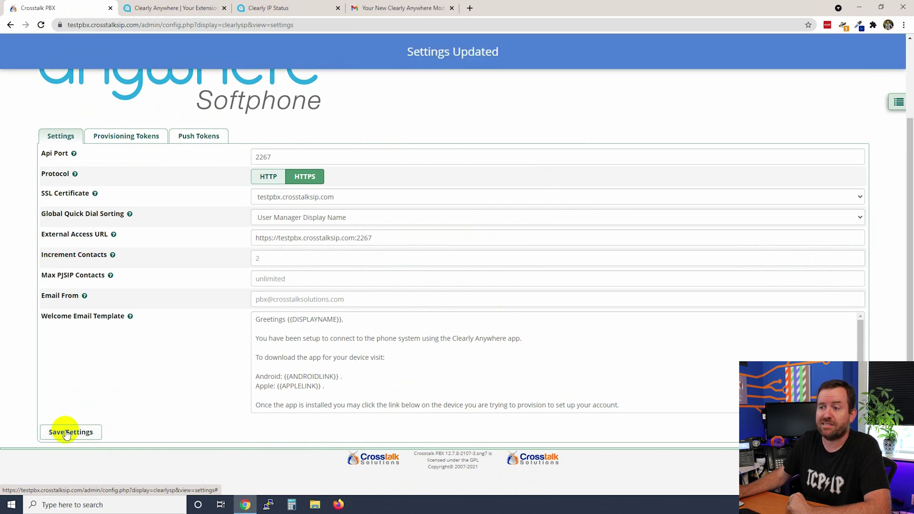
# Step: Review the welcome email template's Android, Apple and PROVISIONLINK lines, then reopen the page list
pyautogui.moveTo(256, 320); pyautogui.dragTo(676, 404)
pyautogui.click(371, 398)
pyautogui.scroll(2, 366, 395)
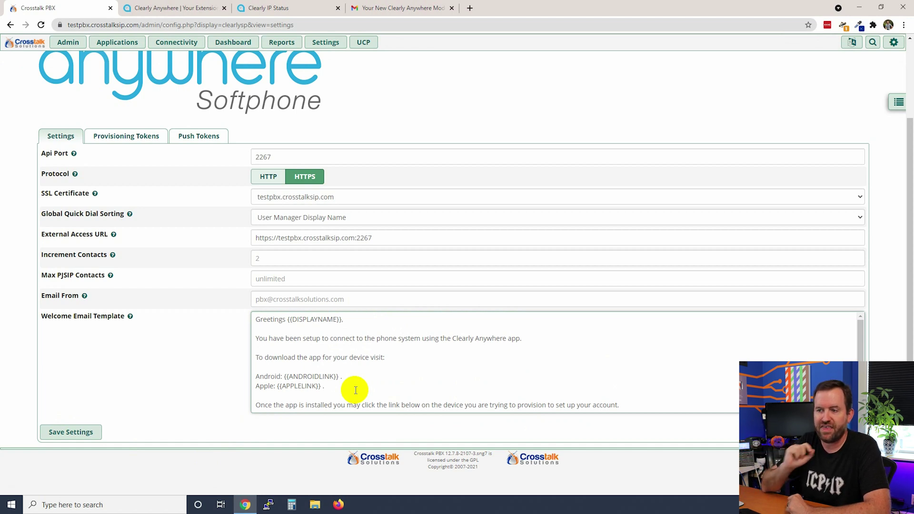
pyautogui.moveTo(255, 376); pyautogui.dragTo(349, 376)
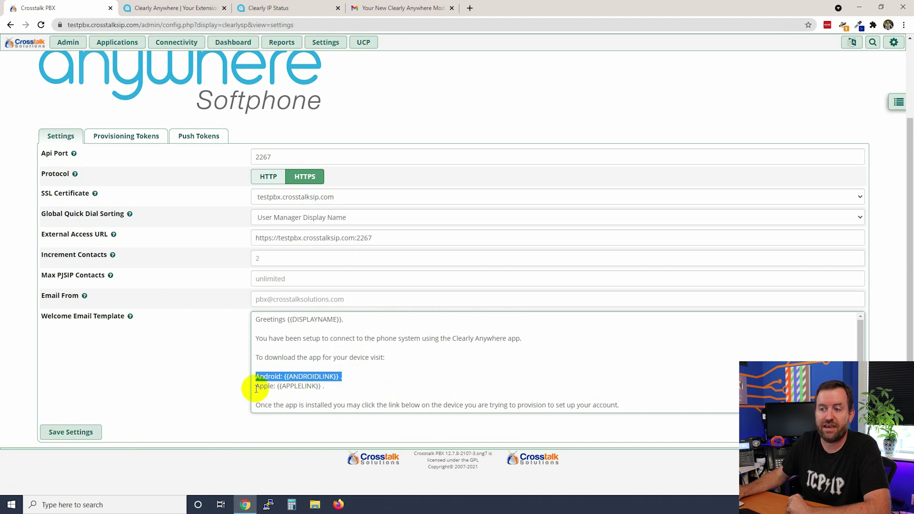
pyautogui.moveTo(259, 386); pyautogui.dragTo(351, 392)
pyautogui.click(370, 386)
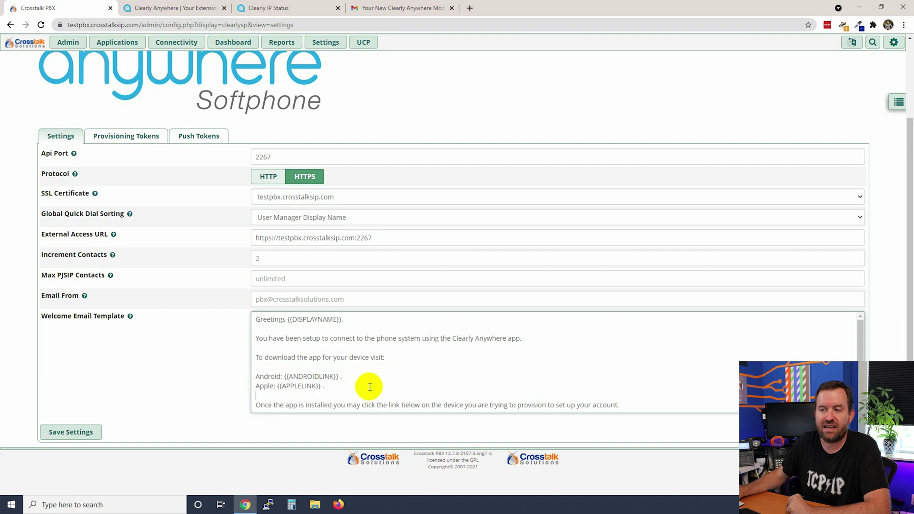
pyautogui.scroll(-1, 369, 386)
pyautogui.moveTo(251, 395); pyautogui.dragTo(374, 407)
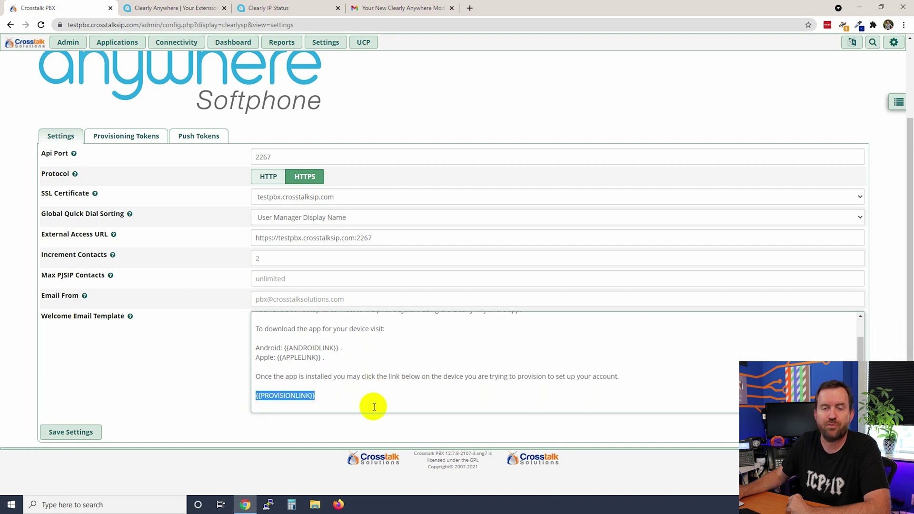
pyautogui.click(375, 405)
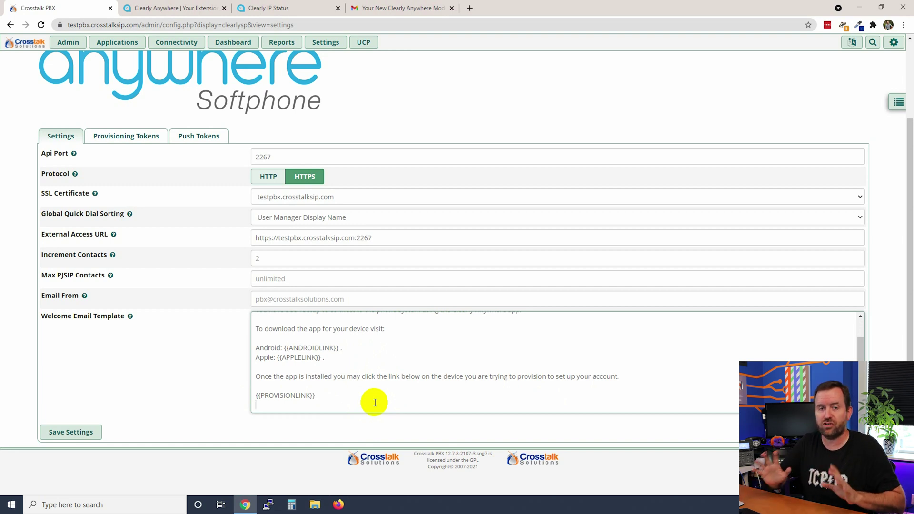
pyautogui.scroll(1, 404, 367)
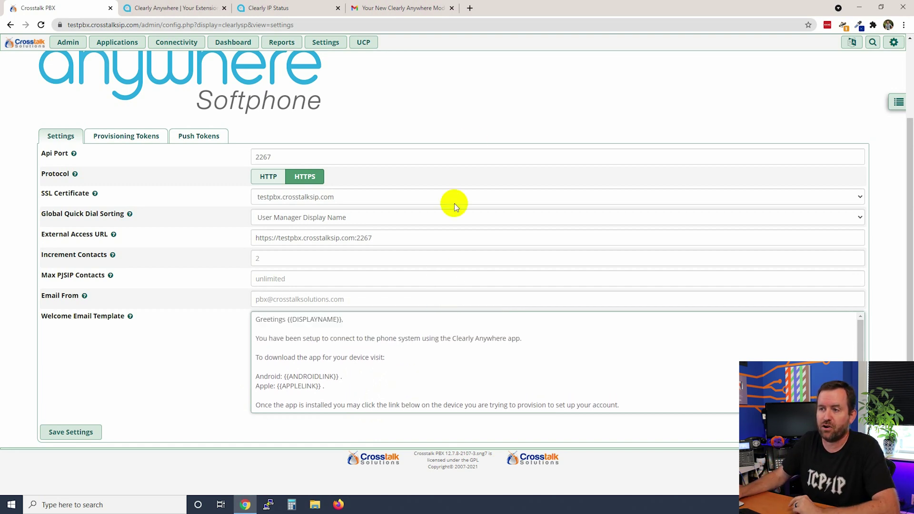
pyautogui.scroll(2, 452, 202)
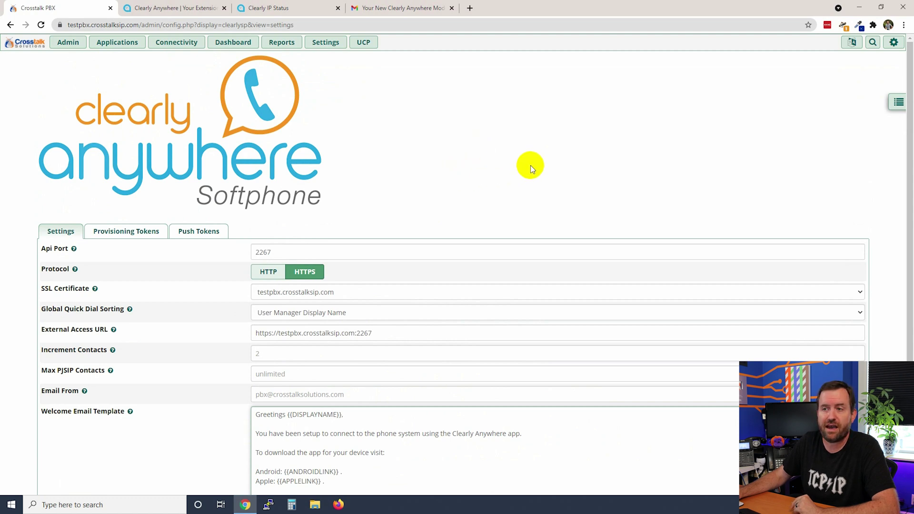
pyautogui.click(897, 101)
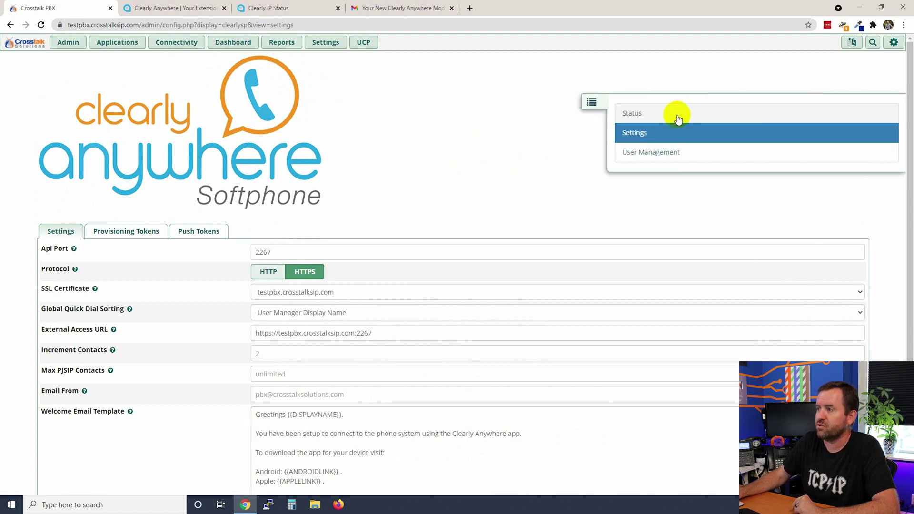
# Step: Show the Status page and check the API Connection Status and API Port Matches rows
pyautogui.click(632, 114)
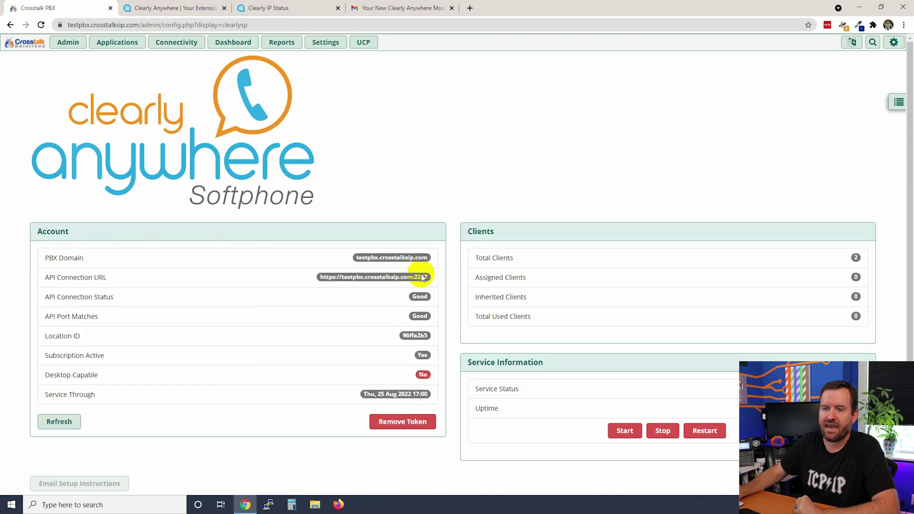
pyautogui.moveTo(116, 297); pyautogui.dragTo(37, 295)
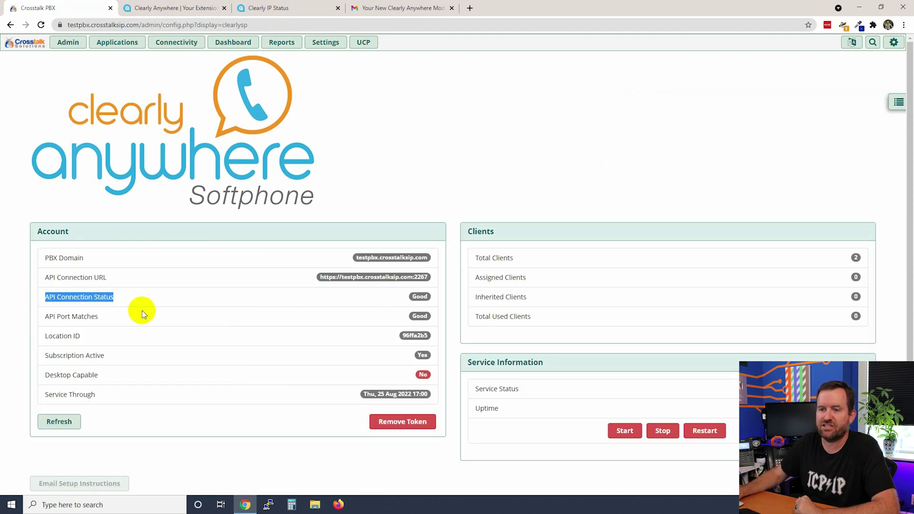
pyautogui.moveTo(105, 316); pyautogui.dragTo(36, 316)
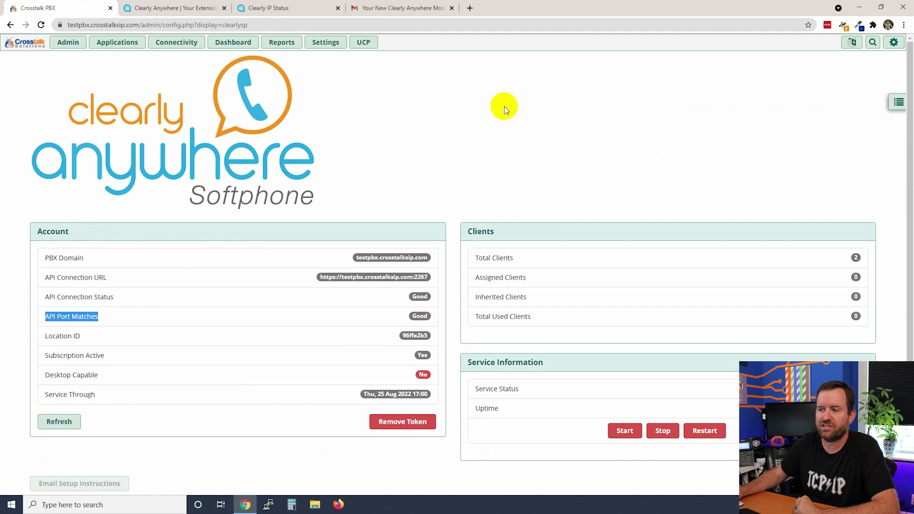
pyautogui.click(490, 142)
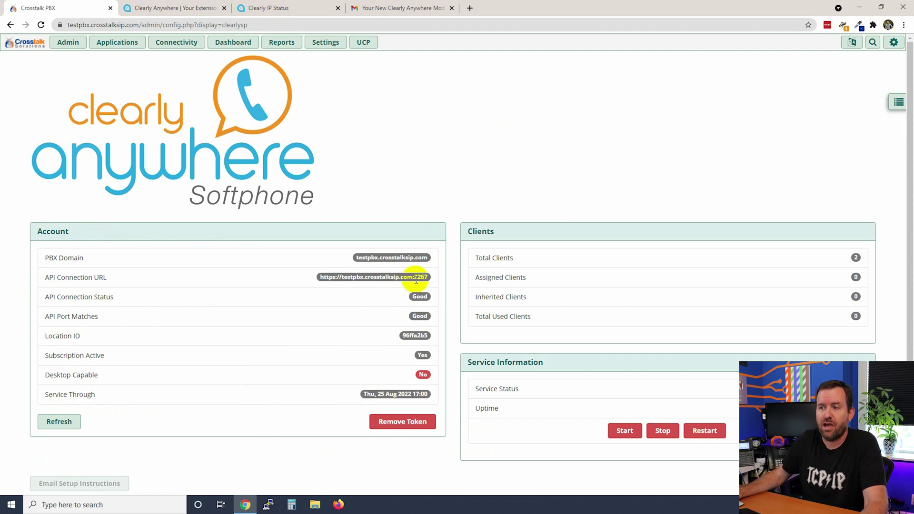
# Step: Check the HTTPS API connection URL, its port 2267 and the testpbx.crosstalksip.com domain
pyautogui.moveTo(429, 279); pyautogui.dragTo(320, 281)
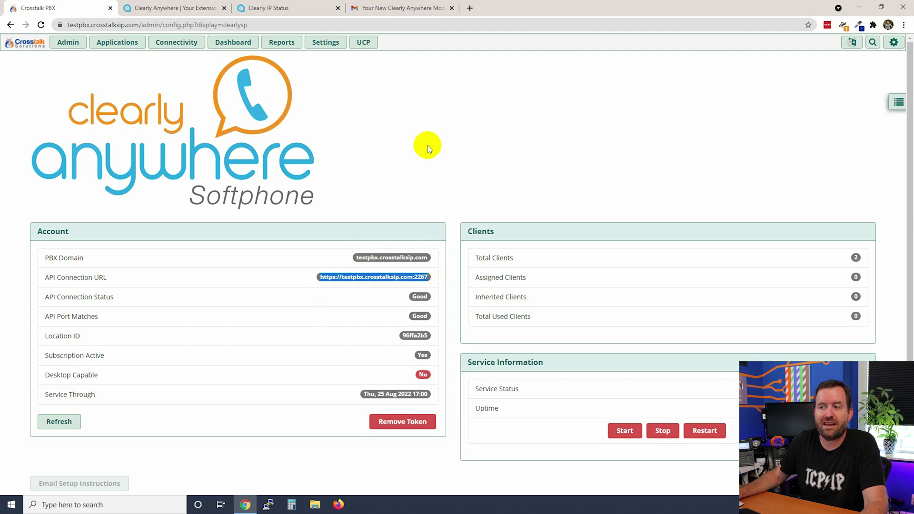
pyautogui.click(436, 136)
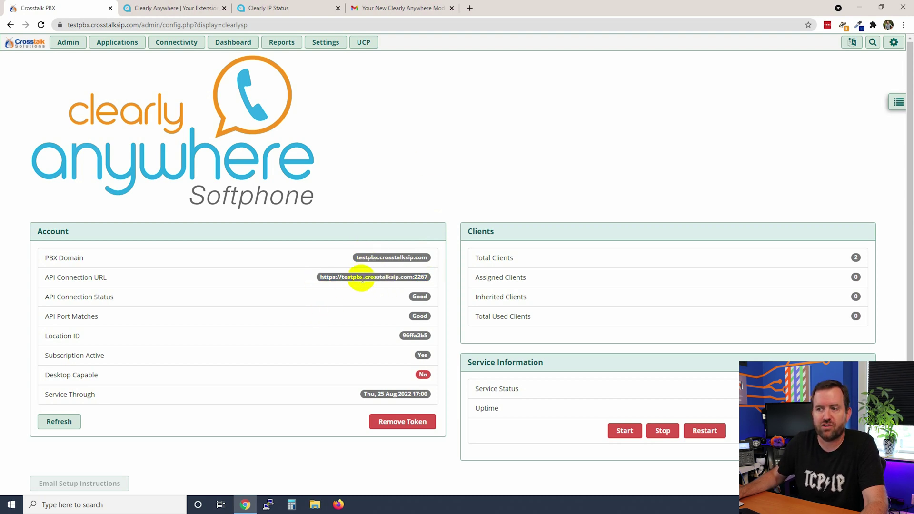
pyautogui.moveTo(322, 281); pyautogui.dragTo(428, 279)
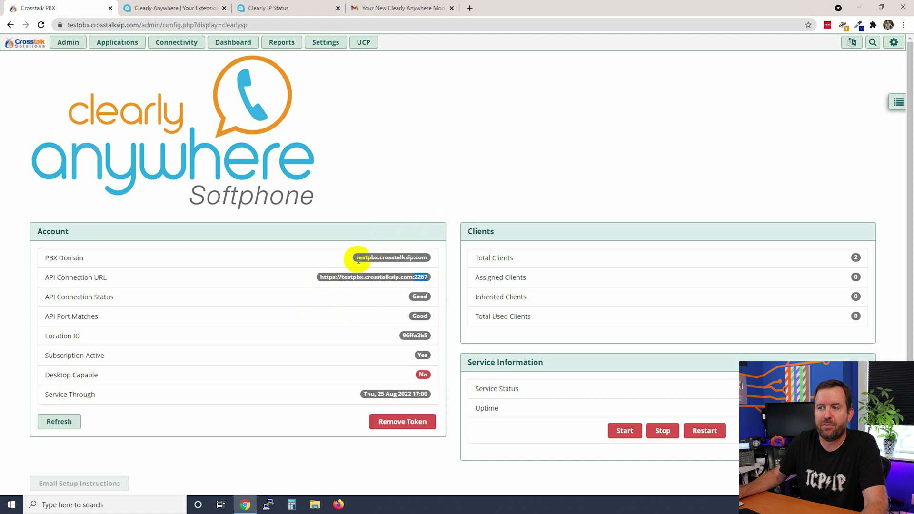
pyautogui.moveTo(356, 258); pyautogui.dragTo(422, 253)
pyautogui.click(424, 235)
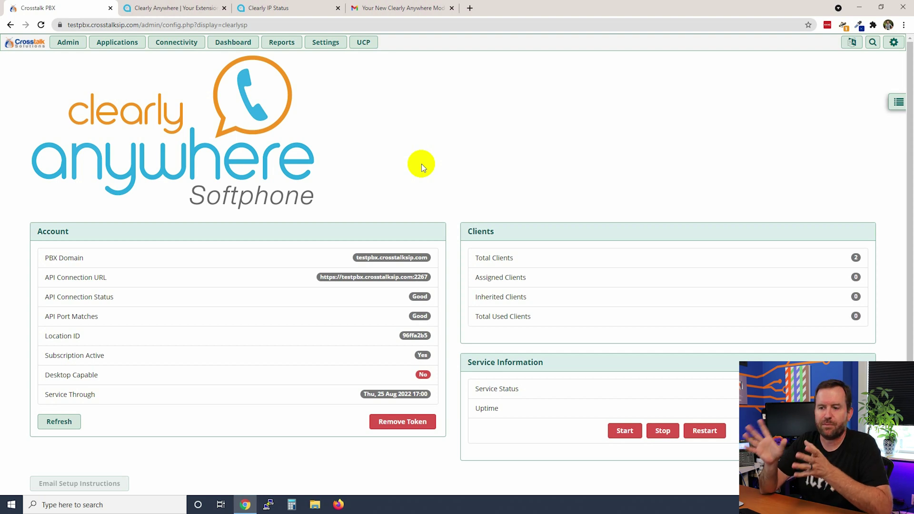
# Step: Note the empty user table, then go to User Management from the Clearly Anywhere page list
pyautogui.scroll(-3, 421, 164)
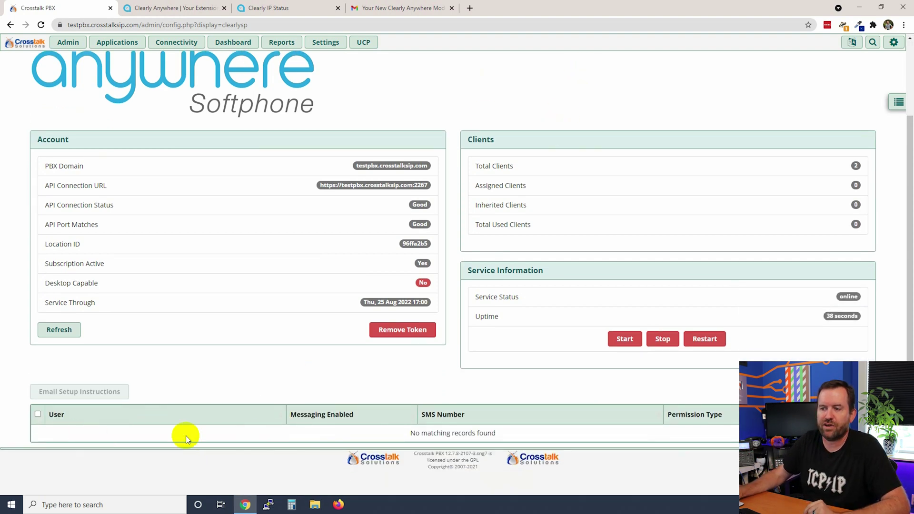
pyautogui.moveTo(393, 433); pyautogui.dragTo(551, 435)
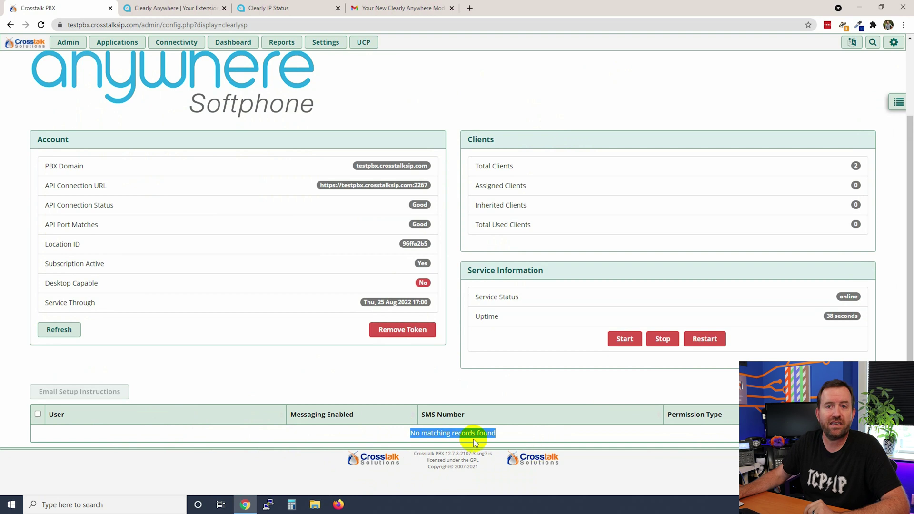
pyautogui.click(532, 401)
pyautogui.scroll(2, 818, 150)
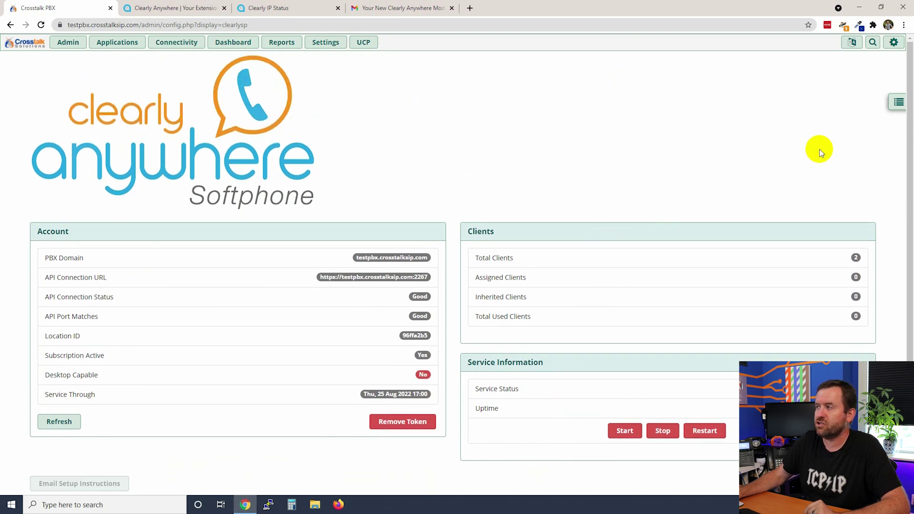
pyautogui.click(898, 102)
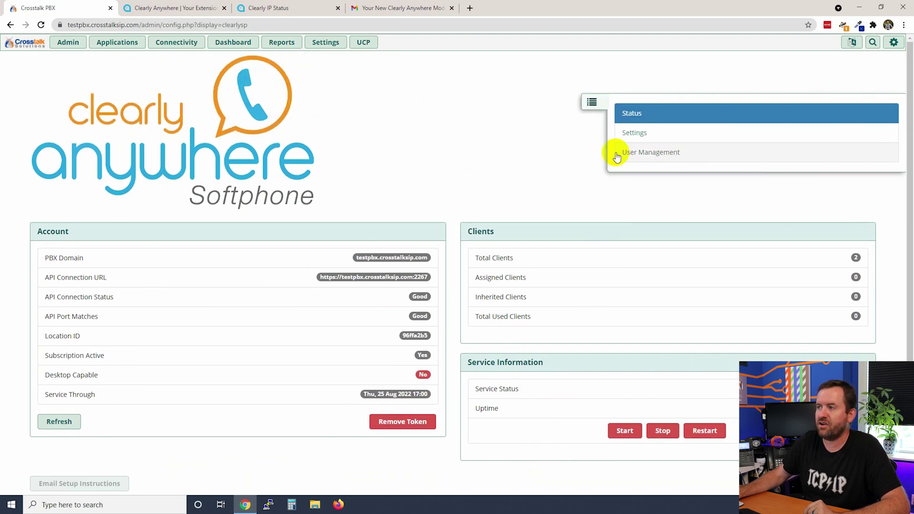
pyautogui.click(649, 153)
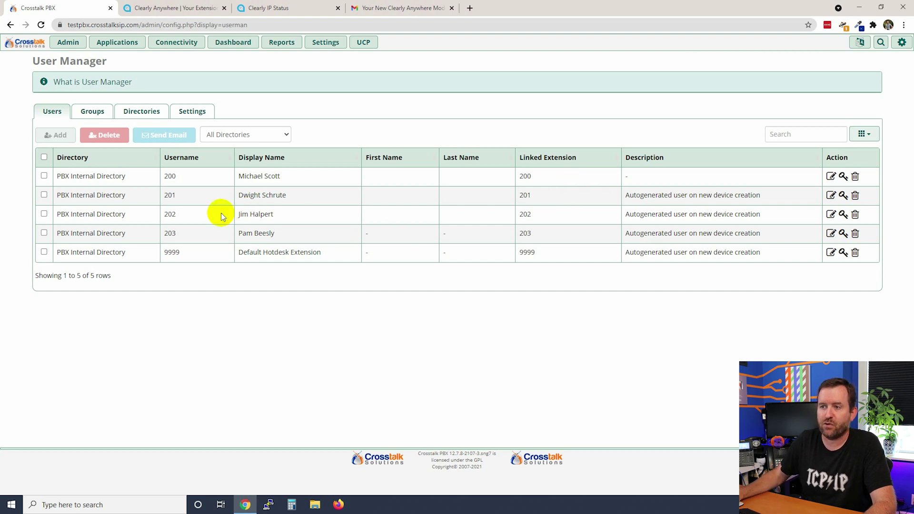
# Step: Enable the Clearly Anywhere softphone for user 200 and submit the change
pyautogui.moveTo(237, 177); pyautogui.dragTo(294, 177)
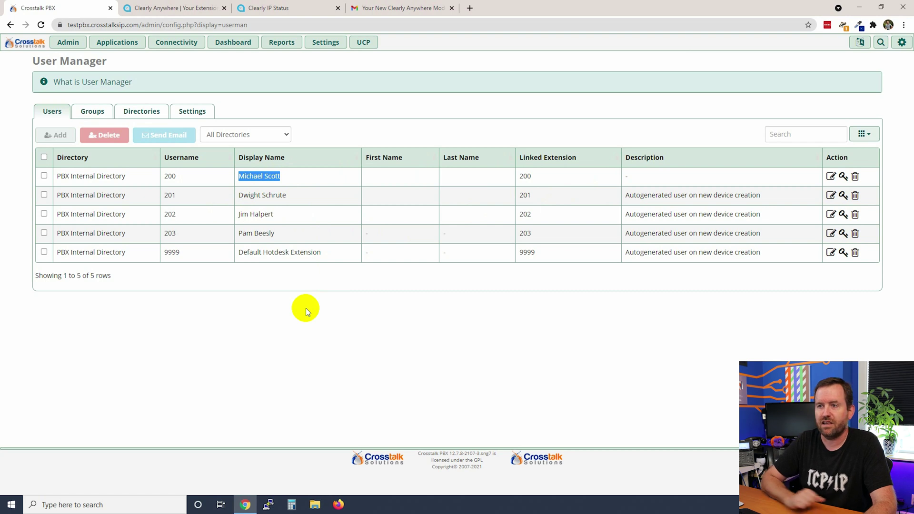
pyautogui.click(830, 176)
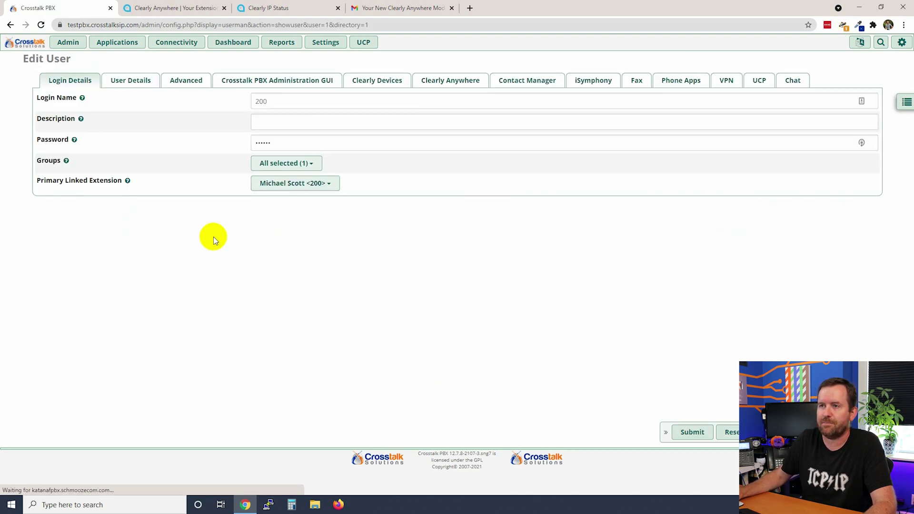
pyautogui.click(446, 85)
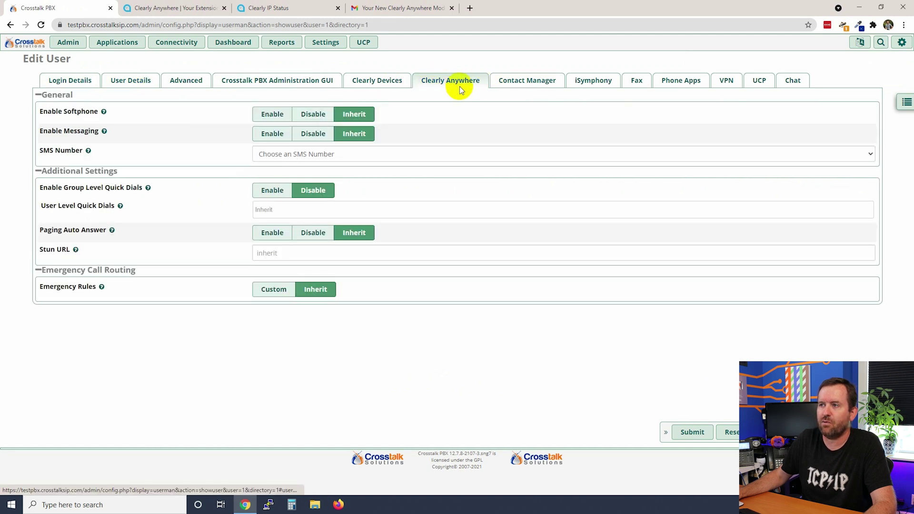
pyautogui.moveTo(40, 112); pyautogui.dragTo(98, 113)
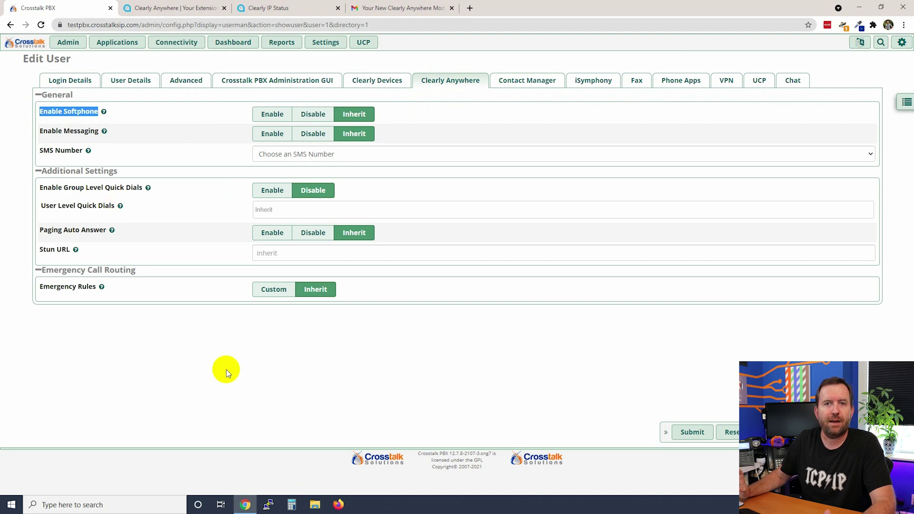
pyautogui.click(267, 116)
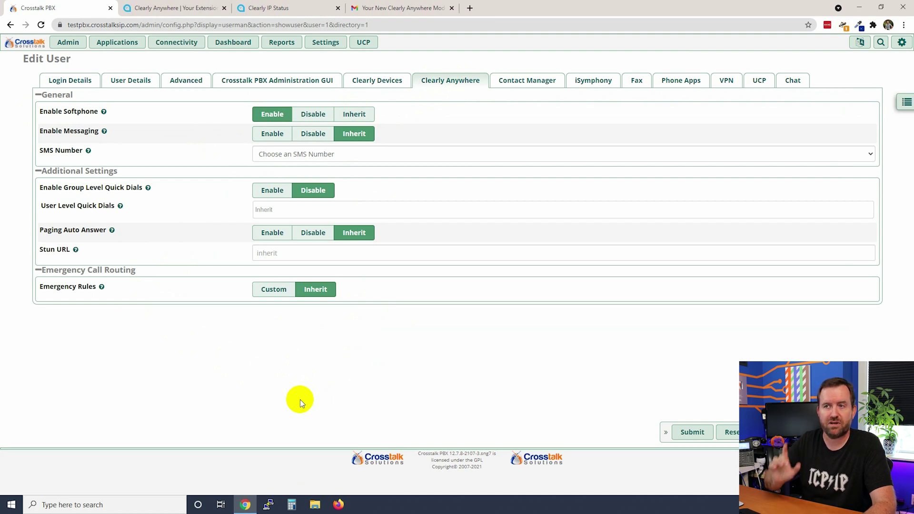
pyautogui.click(692, 433)
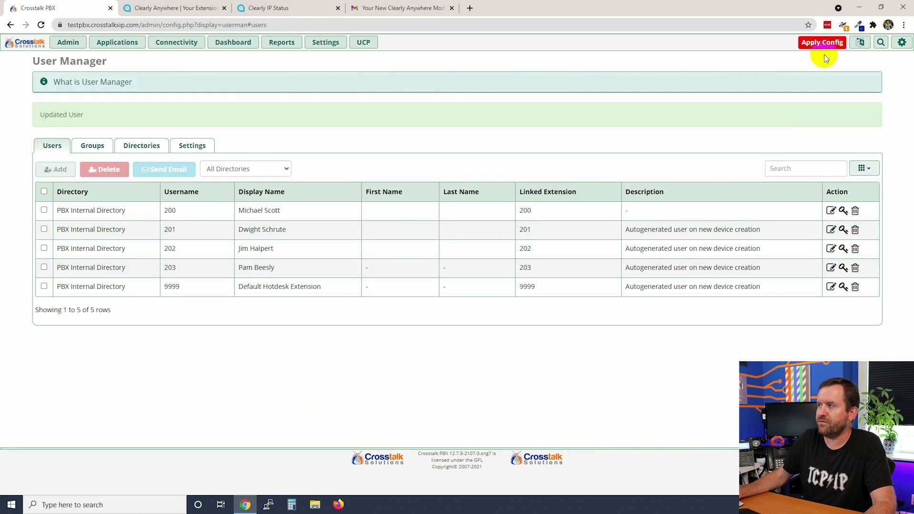
# Step: Apply config, give user 200 a new password, submit it, and apply config again
pyautogui.click(815, 48)
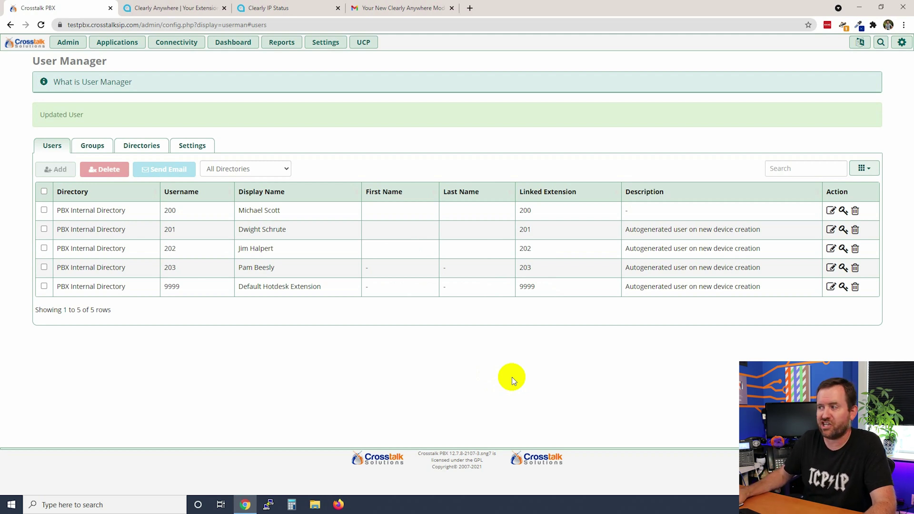
pyautogui.click(831, 211)
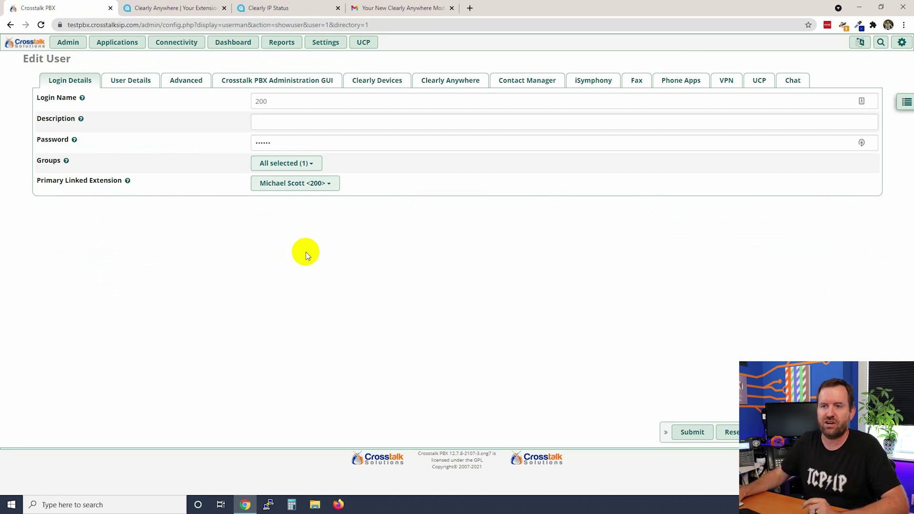
pyautogui.click(202, 139)
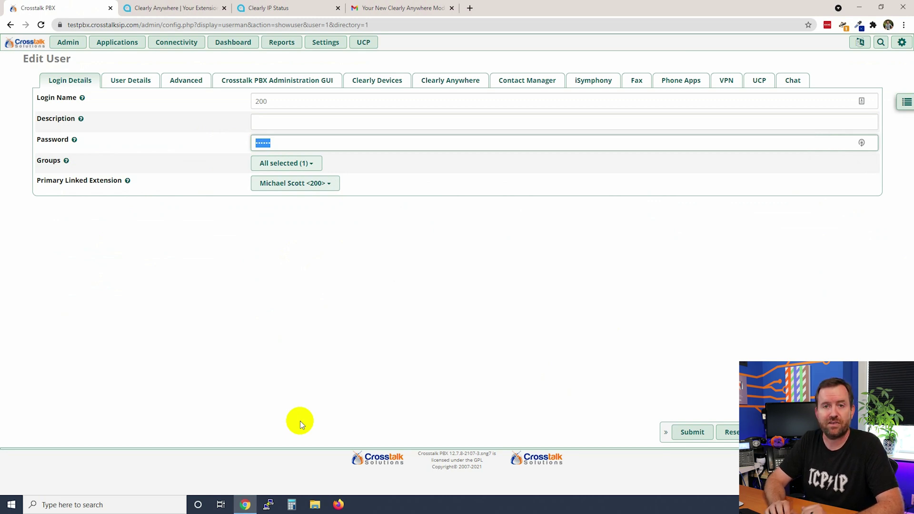
pyautogui.write('•')
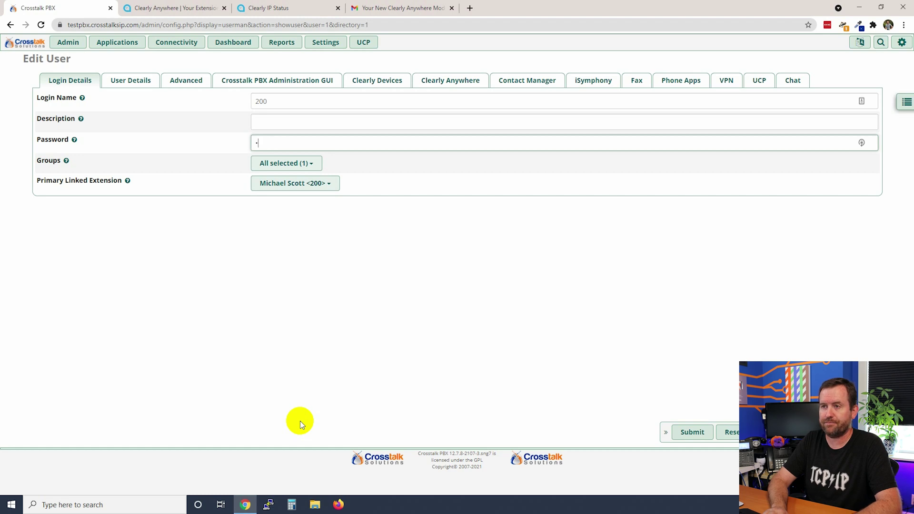
pyautogui.write('••••••••')
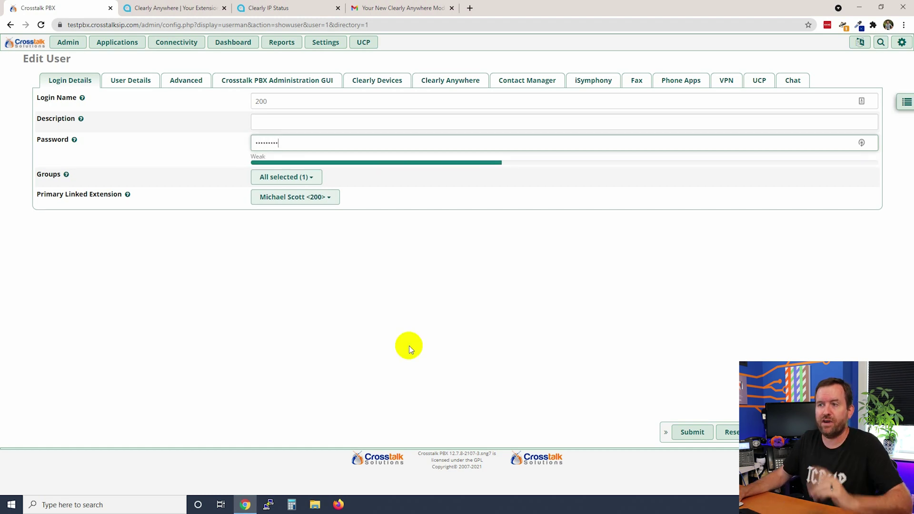
pyautogui.click(692, 431)
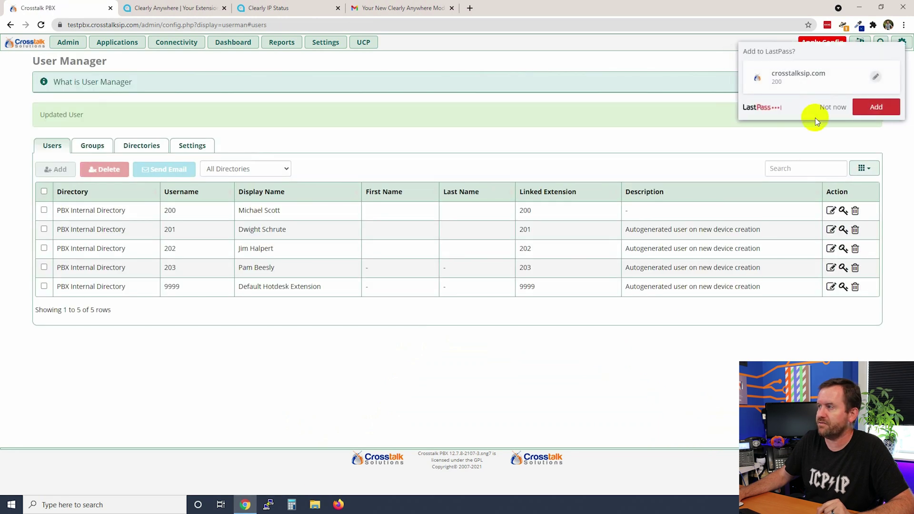
pyautogui.click(832, 107)
pyautogui.click(822, 42)
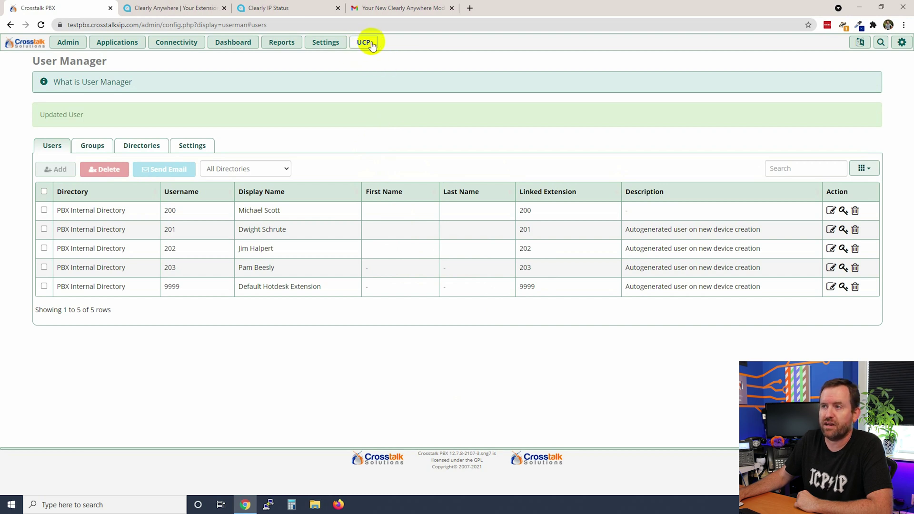
# Step: Log into the User Control Panel as 200 with its password and close the welcome tour
pyautogui.click(363, 43)
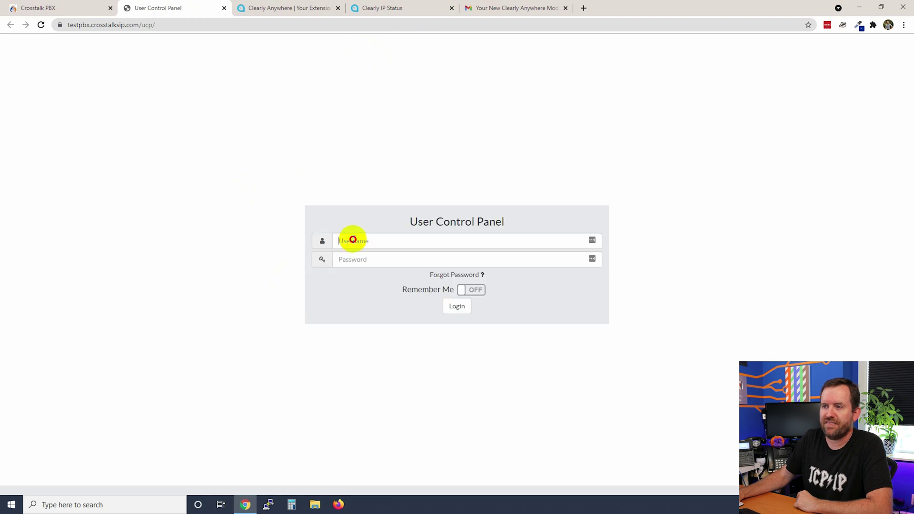
pyautogui.write('200')
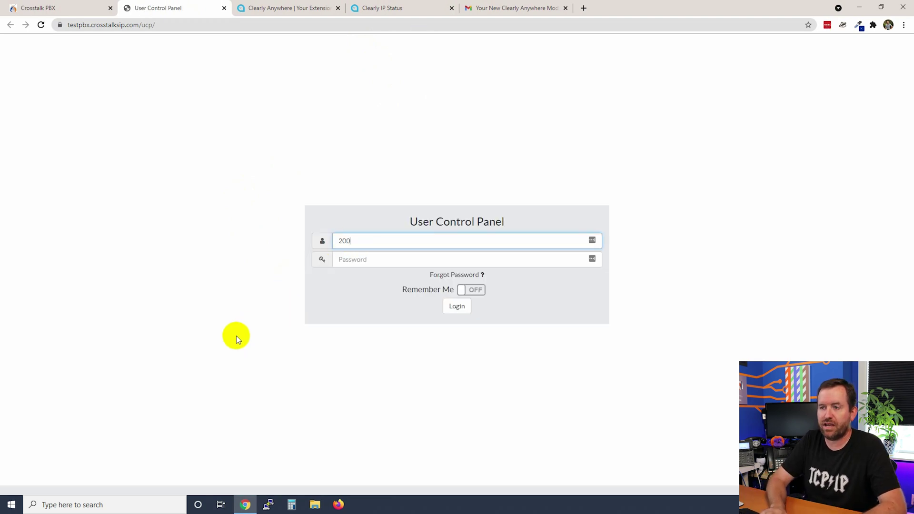
pyautogui.press('Tab')
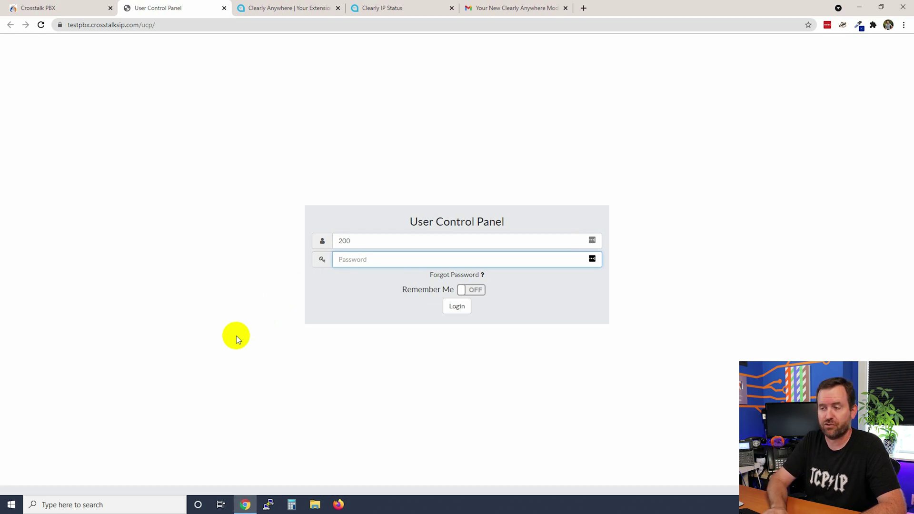
pyautogui.write('•••••••••')
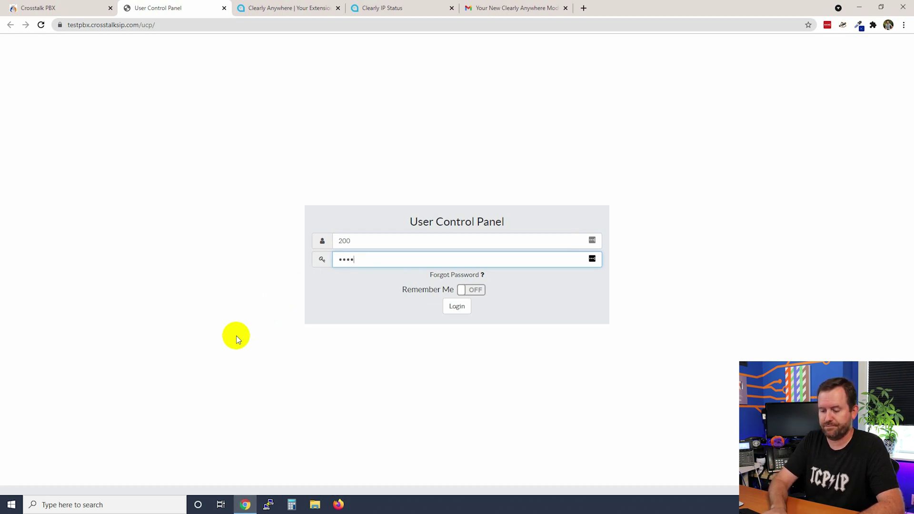
pyautogui.click(455, 306)
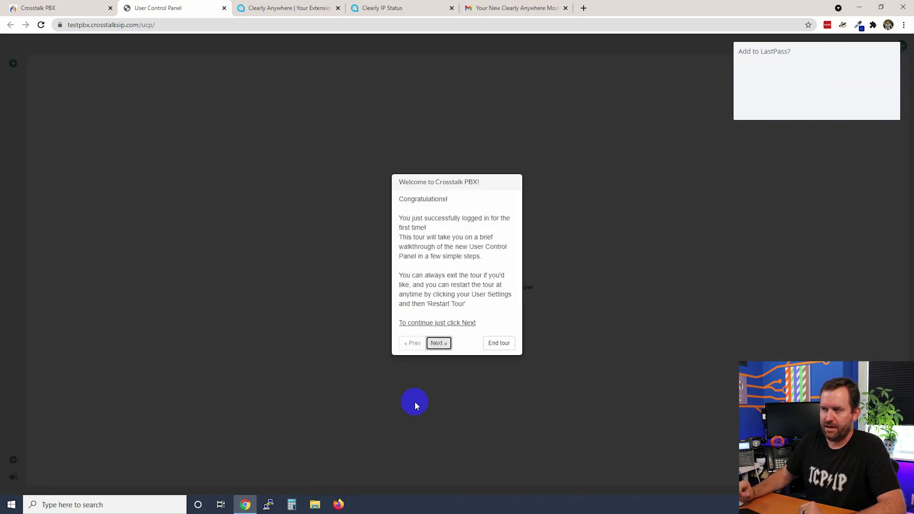
pyautogui.click(831, 108)
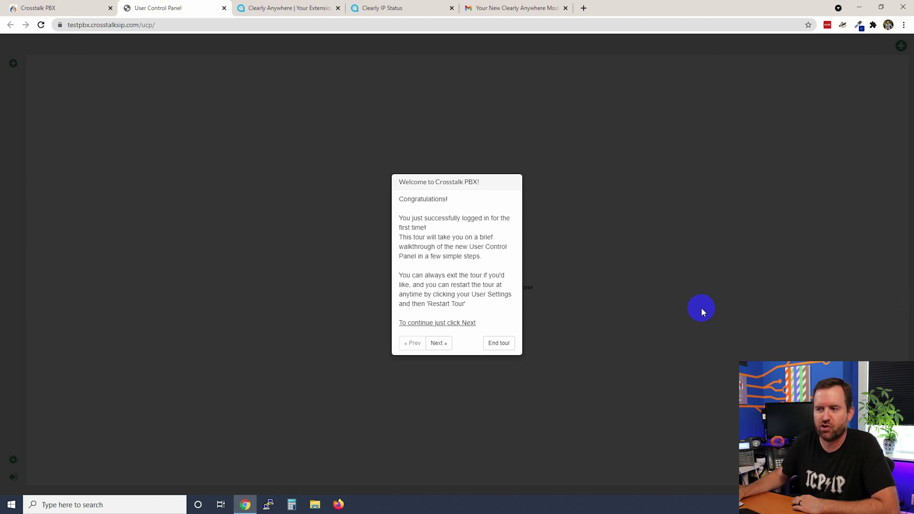
pyautogui.click(498, 343)
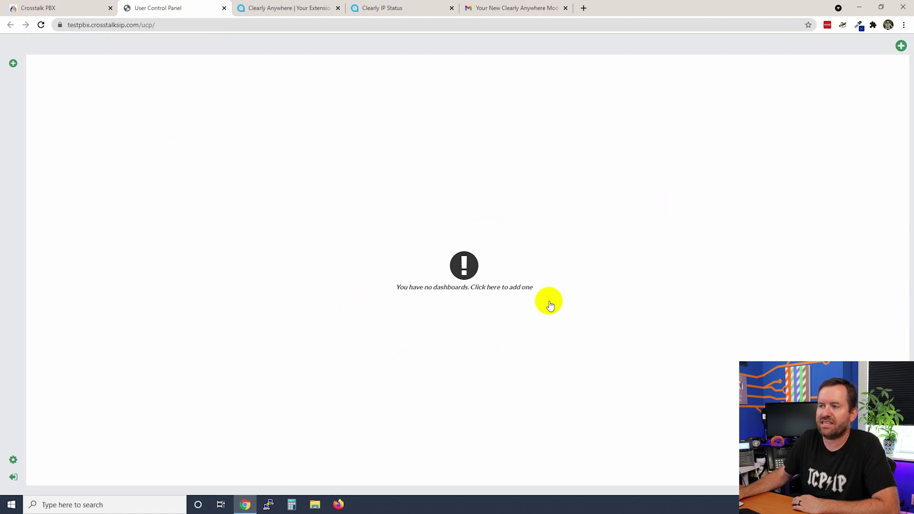
# Step: Start adding a new dashboard in the User Control Panel
pyautogui.click(901, 46)
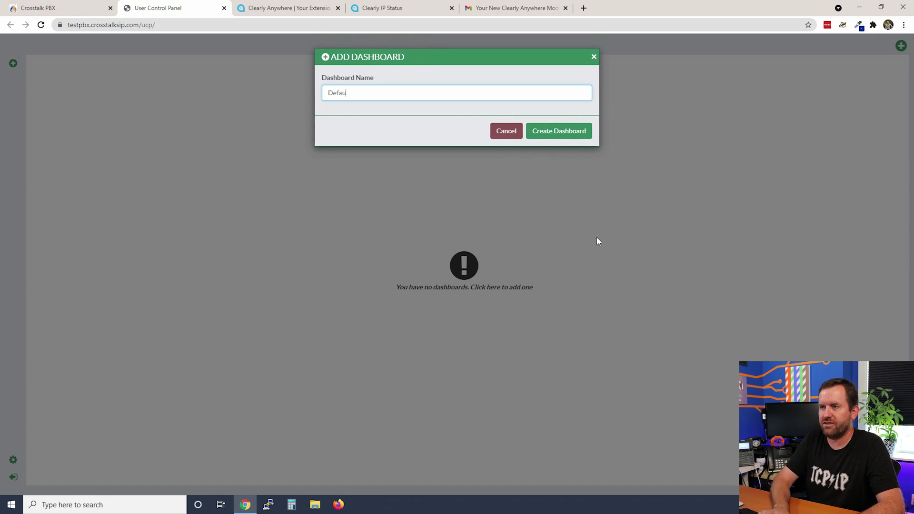
# Step: Create the dashboard named Default and add the Softphone Provisioning widget to it
pyautogui.write('Default')
pyautogui.click(577, 133)
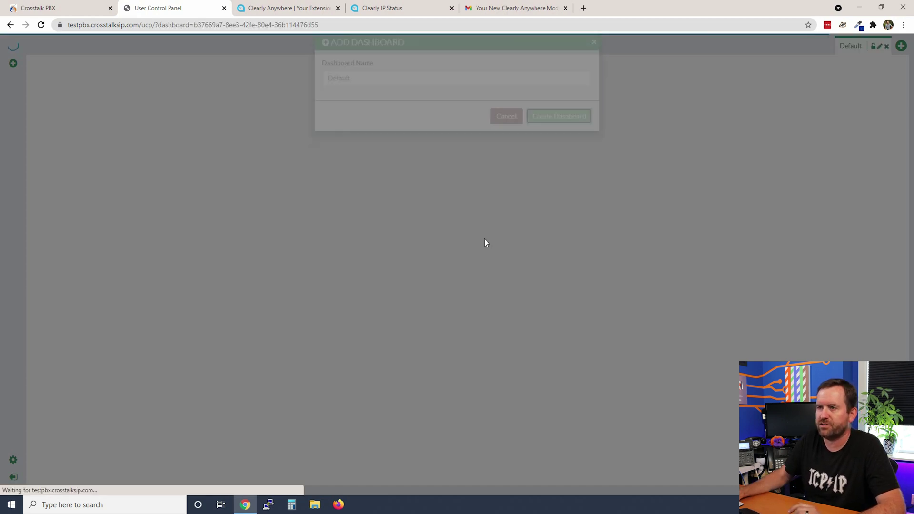
pyautogui.click(12, 63)
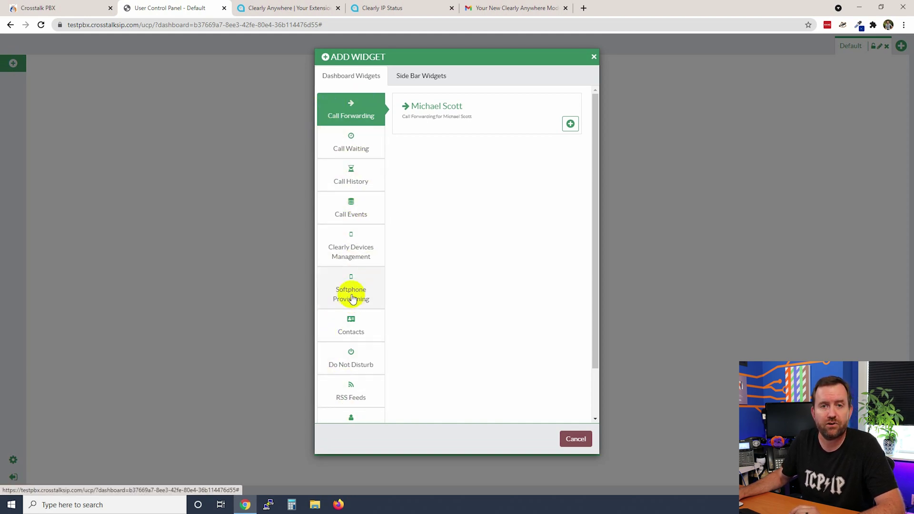
pyautogui.click(337, 299)
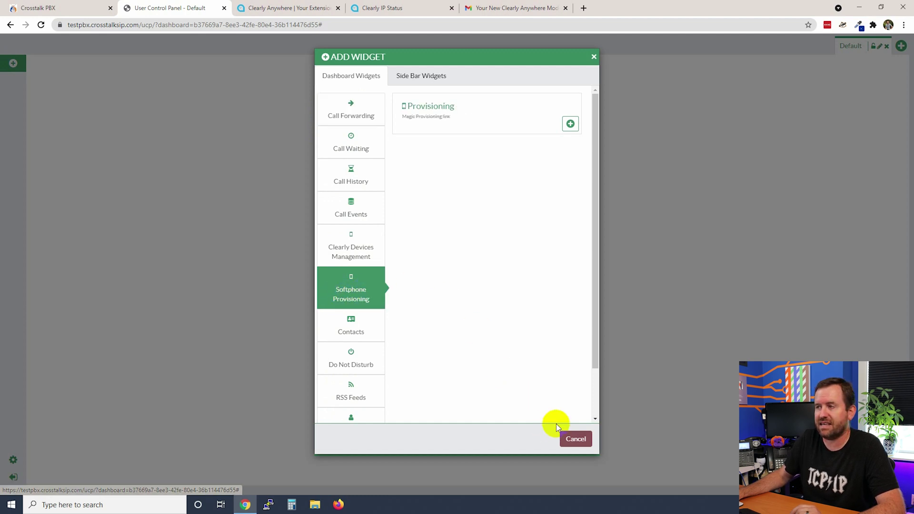
pyautogui.click(571, 124)
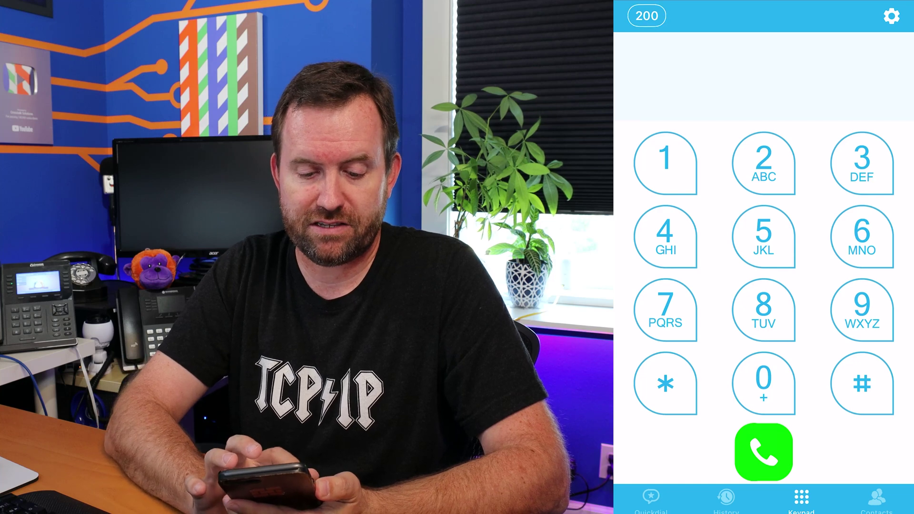
# Step: Run a *43 echo test call on speakerphone, hang up, then dial 202
pyautogui.write('43')
pyautogui.click(764, 451)
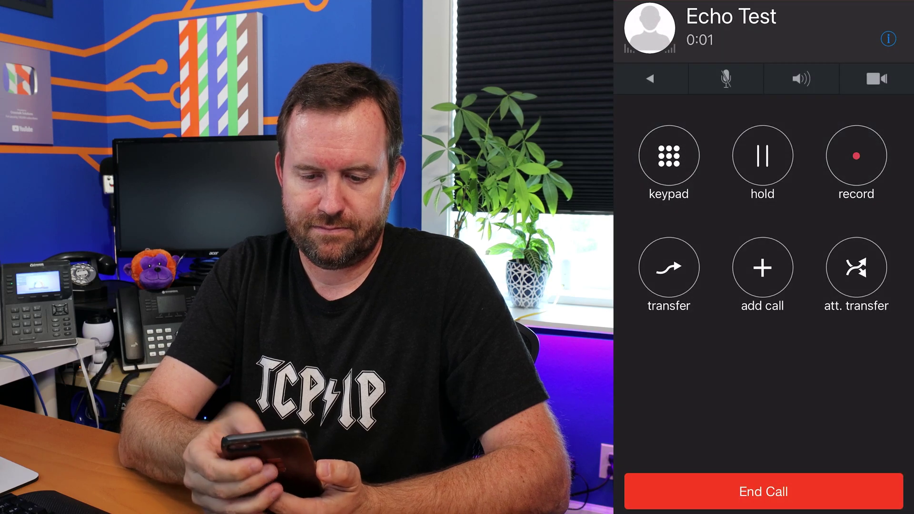
pyautogui.click(801, 78)
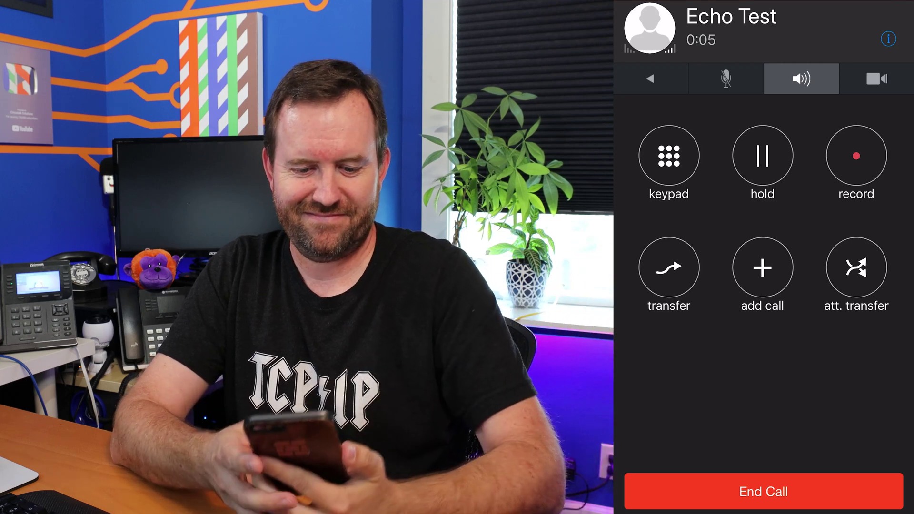
pyautogui.click(763, 492)
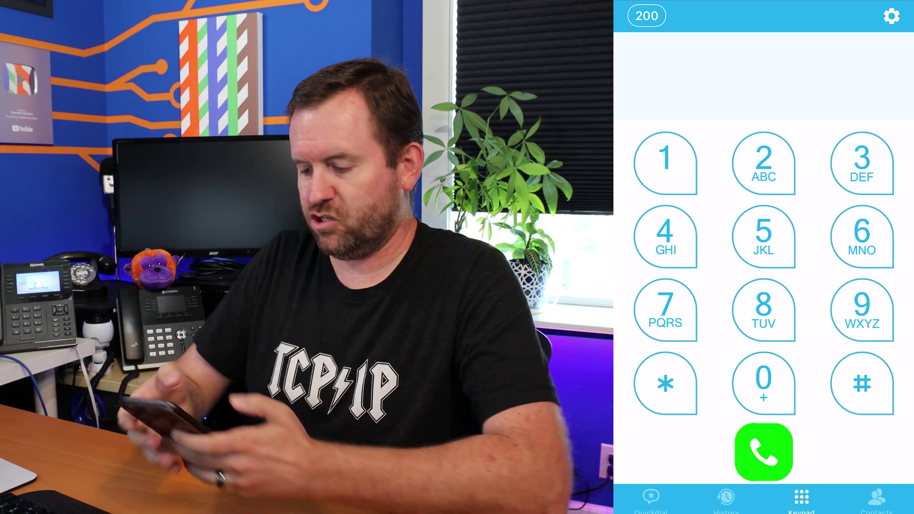
pyautogui.write('202')
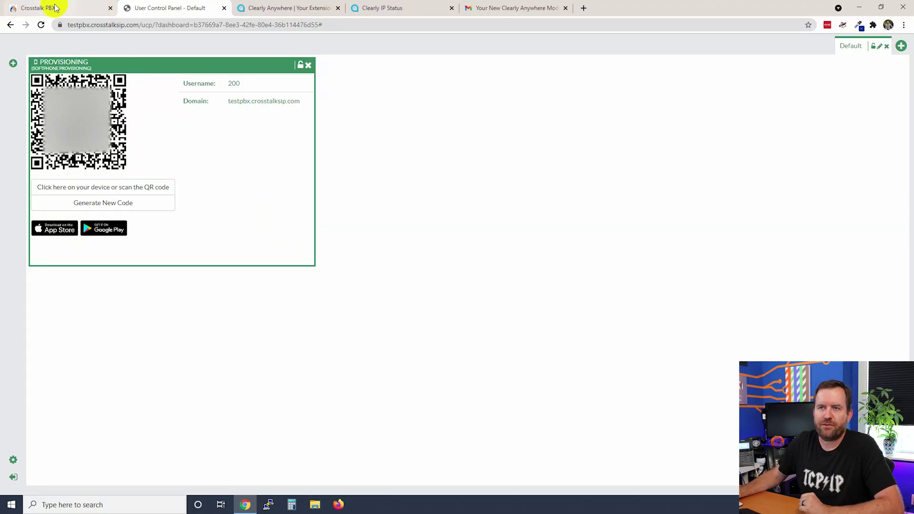
pyautogui.click(36, 8)
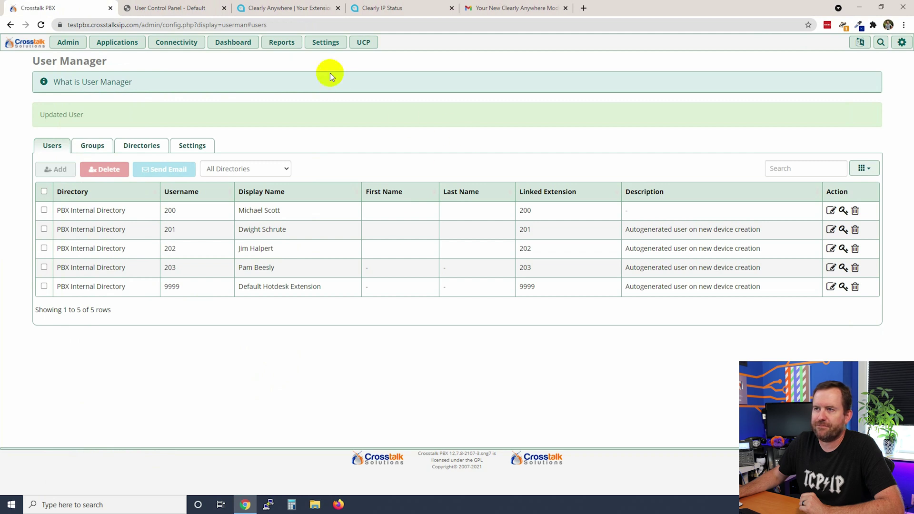
# Step: Open the Clearly Anywhere page under Settings and scroll down to its assigned users
pyautogui.moveTo(325, 42)
pyautogui.click(352, 157)
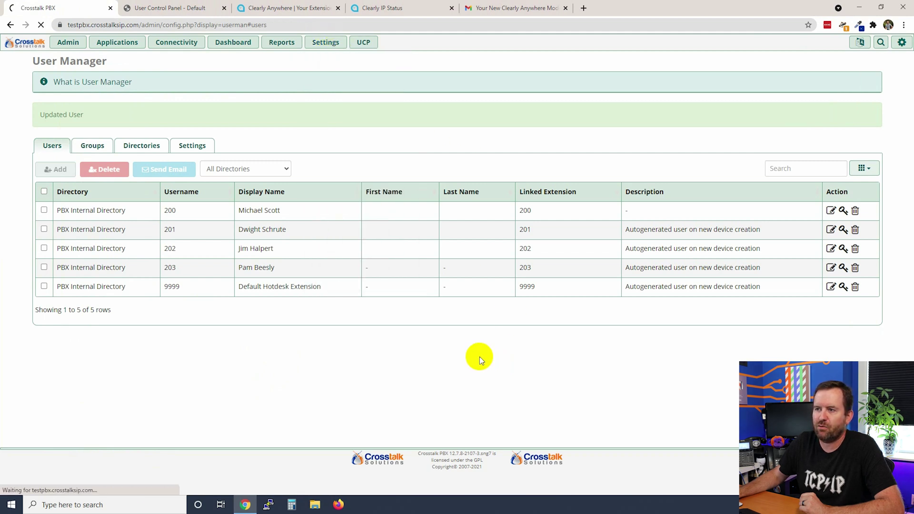
pyautogui.scroll(-2, 24, 309)
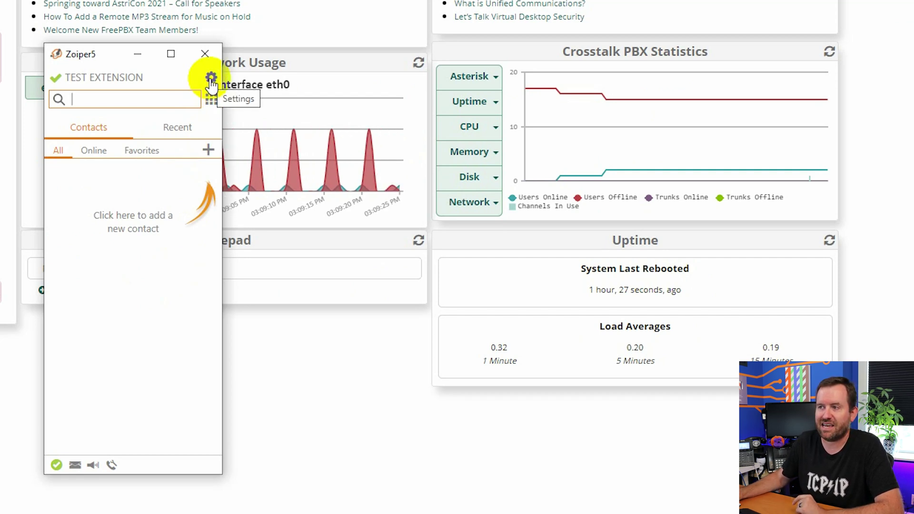
# Step: Open Zoiper5's settings
pyautogui.click(211, 79)
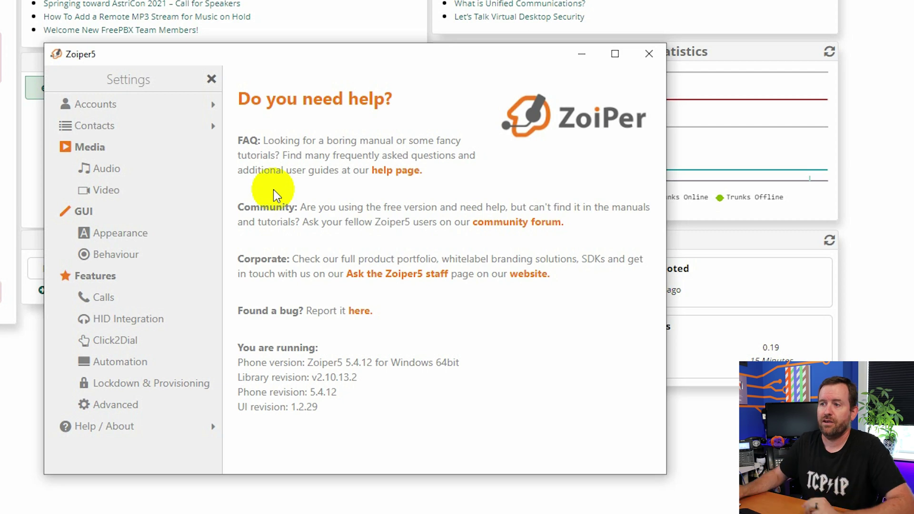
# Step: Change the TEST EXTENSION account's domain to testpbx.crosstalksip.com and its username from 299 to 203
pyautogui.click(96, 105)
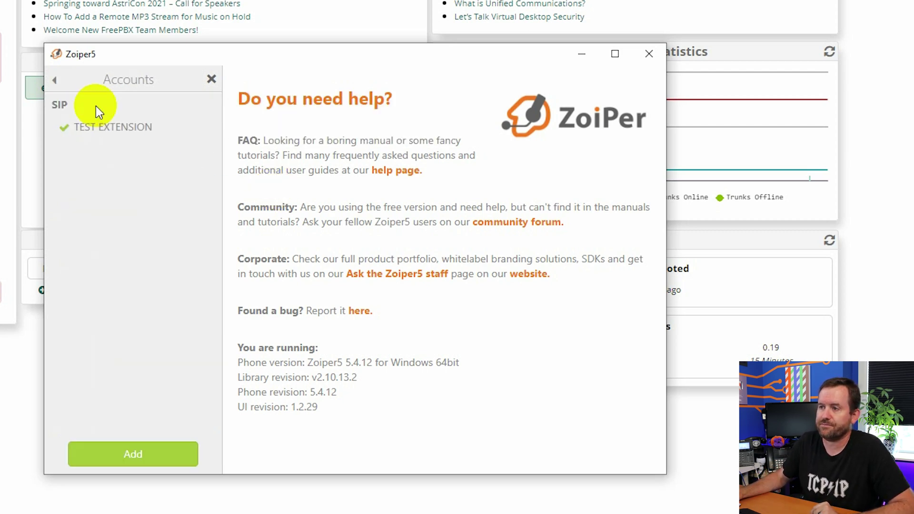
pyautogui.click(111, 129)
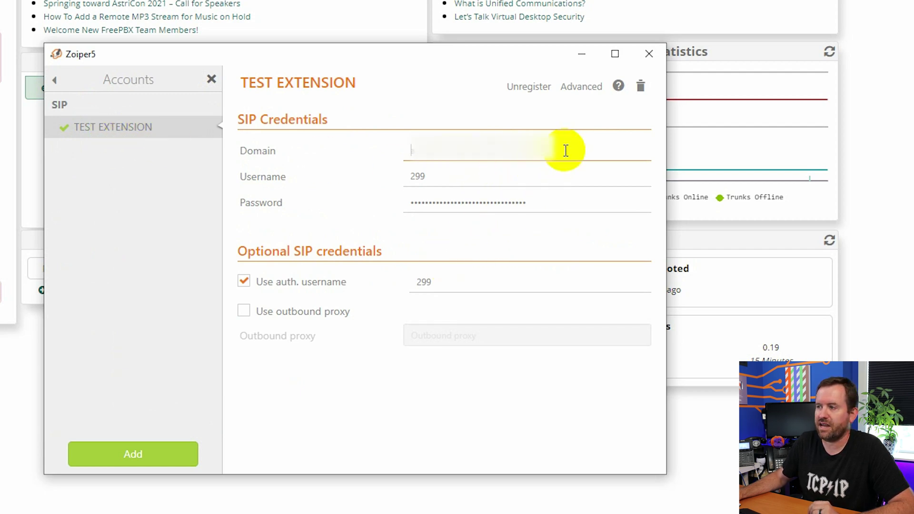
pyautogui.moveTo(563, 150); pyautogui.dragTo(381, 155)
pyautogui.press('BackSpace')
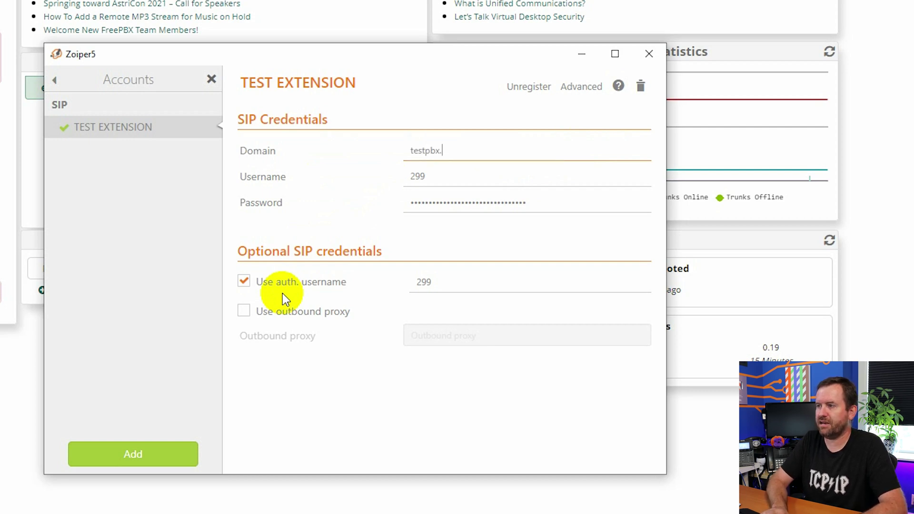
pyautogui.write('testpbx.crosstalksip.com')
pyautogui.press('Tab')
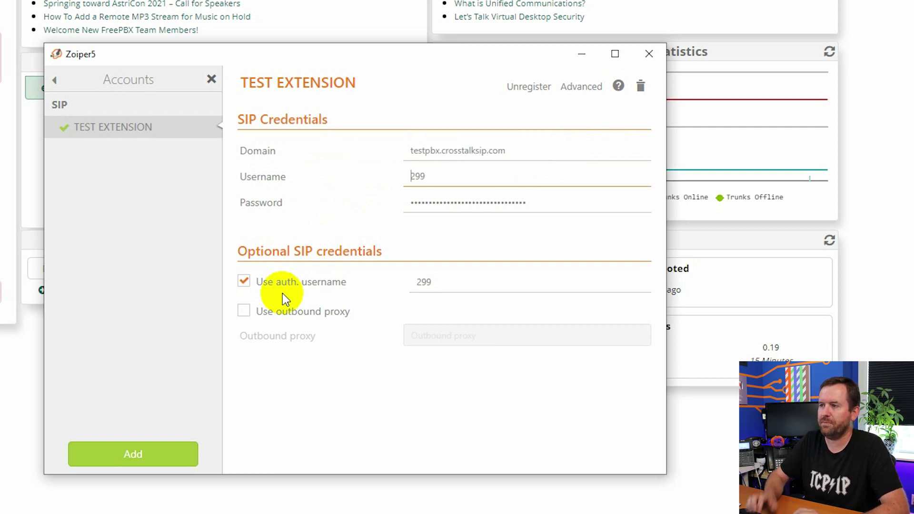
pyautogui.hotkey('ctrl', 'a')
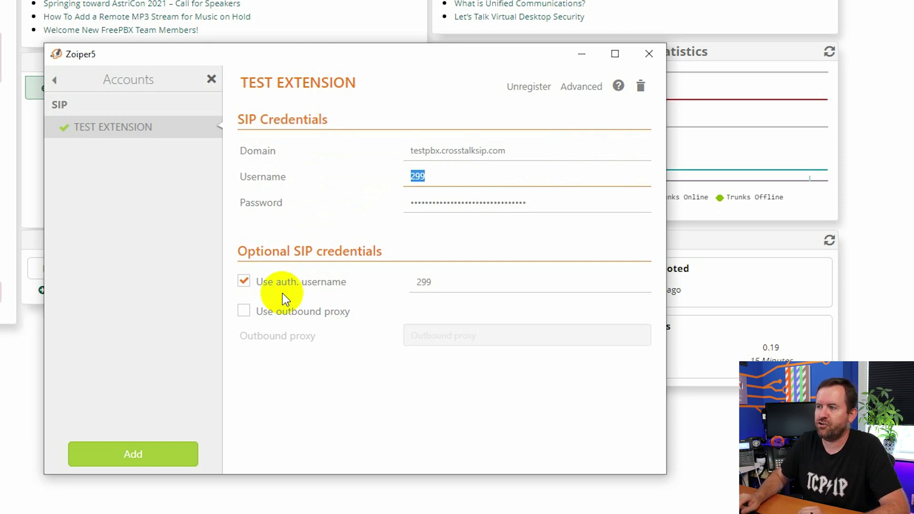
pyautogui.write('203')
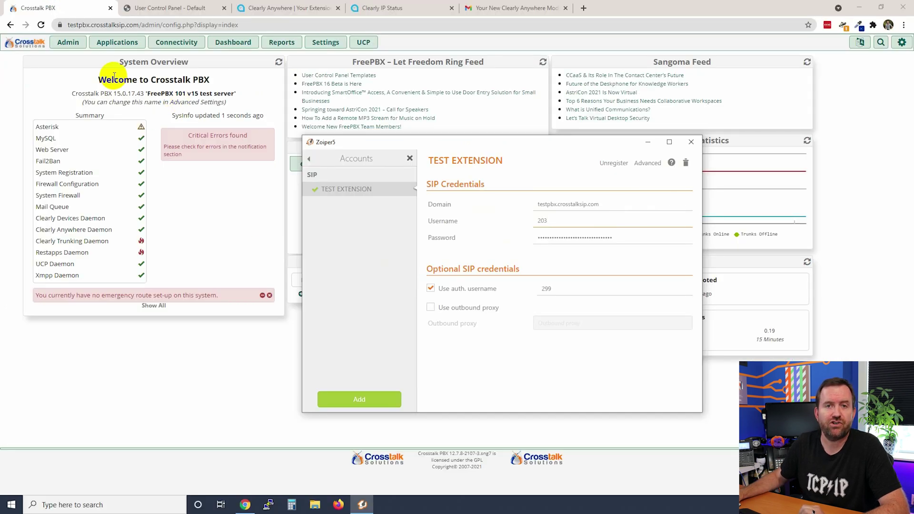
# Step: Open extension 203's edit page in FreePBX's Extensions list
pyautogui.click(117, 42)
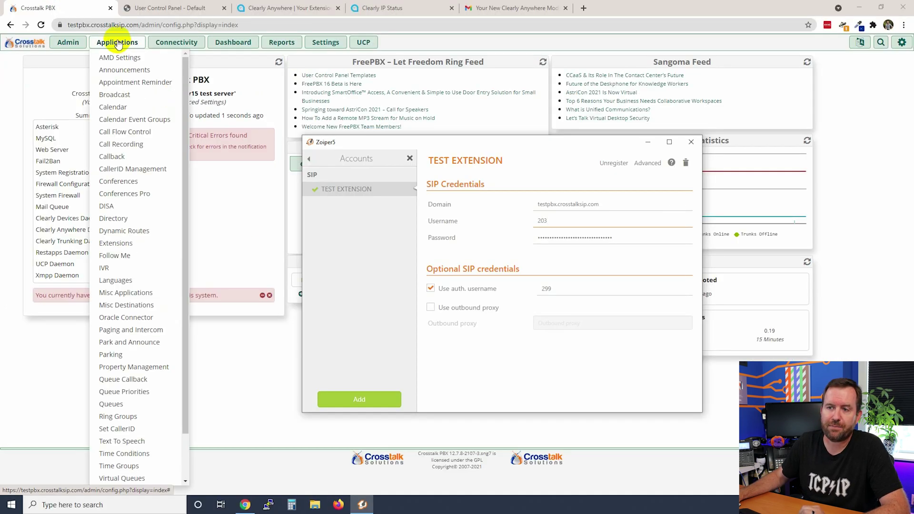
pyautogui.click(119, 242)
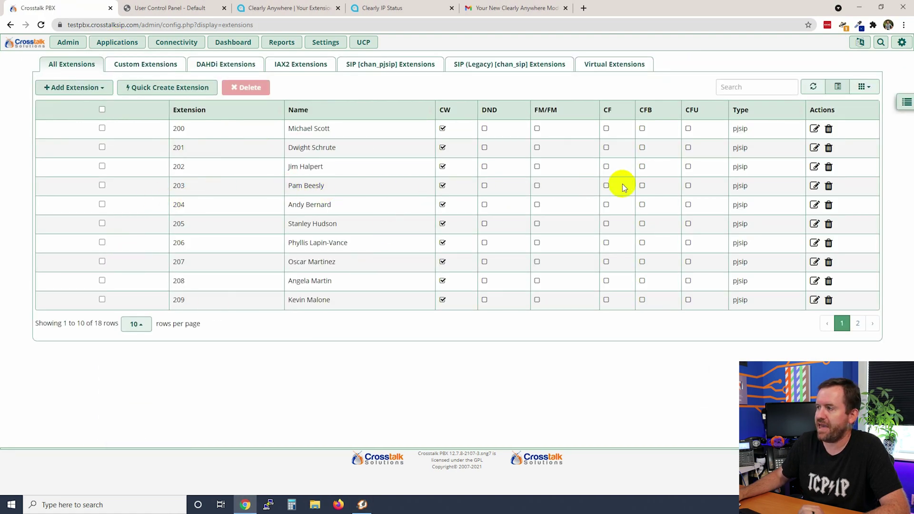
pyautogui.click(815, 186)
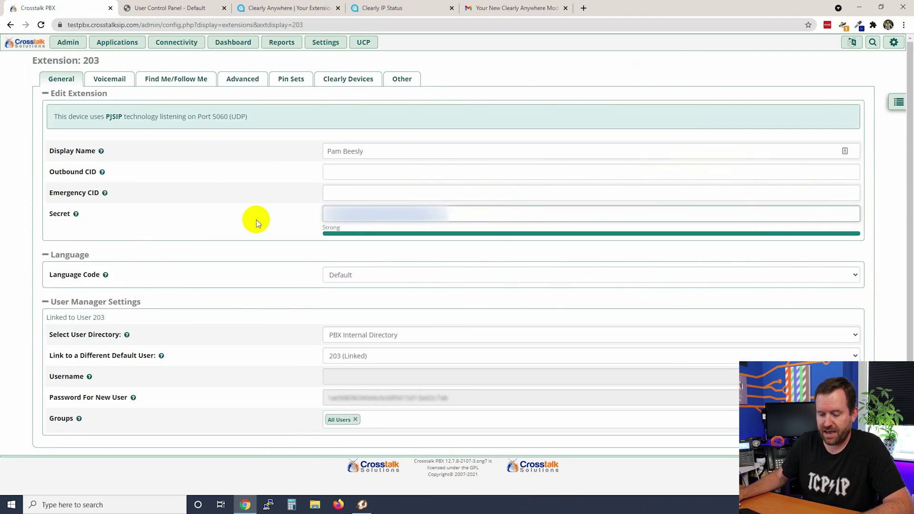
# Step: Paste extension 203's secret as Zoiper's password and set the auth username to 203
pyautogui.hotkey('alt', 'Tab')
pyautogui.hotkey('ctrl', 'v')
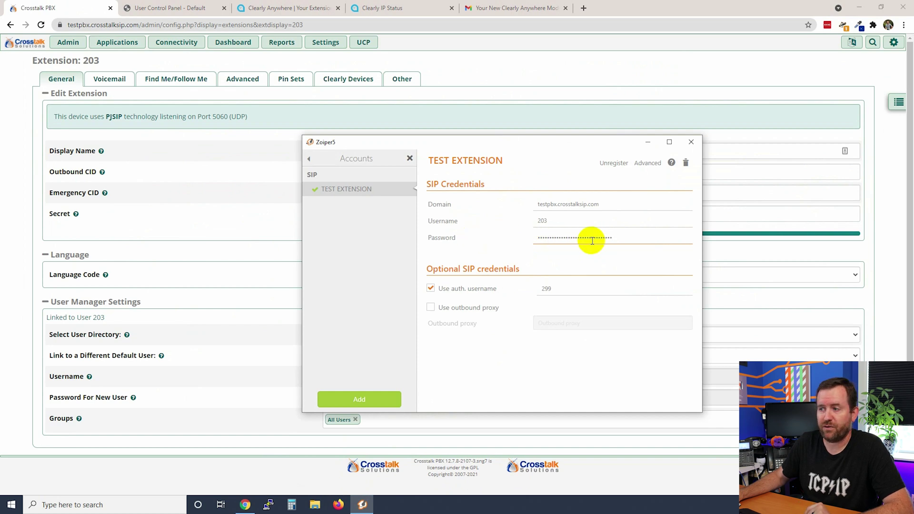
pyautogui.moveTo(568, 289); pyautogui.dragTo(519, 291)
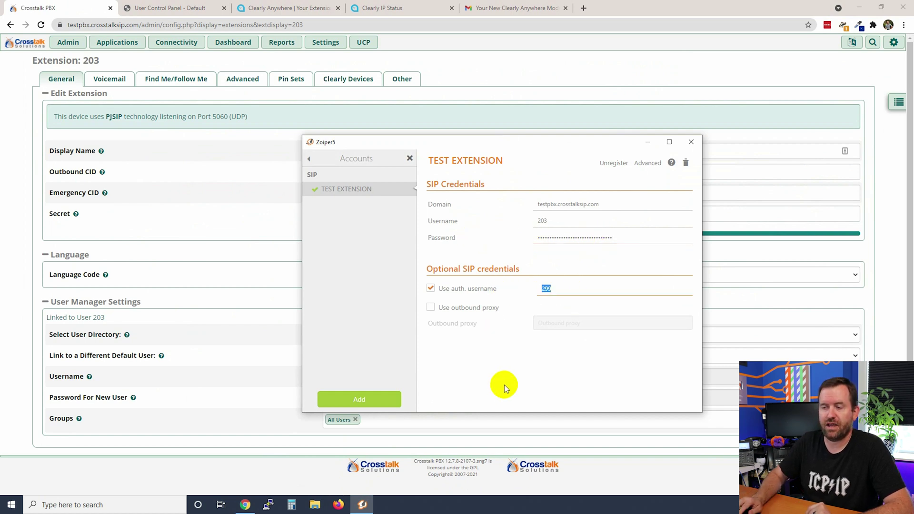
pyautogui.write('203')
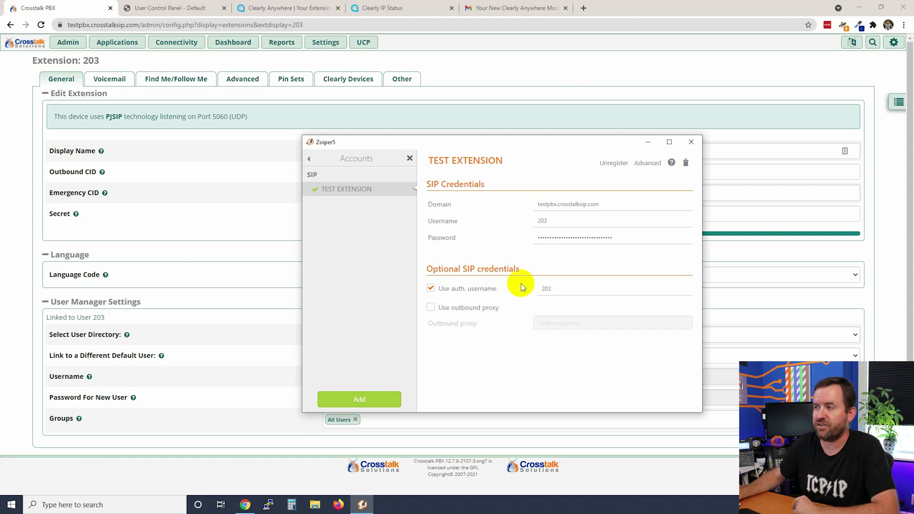
# Step: Register the account with the updated credentials, save the changes, and exit settings
pyautogui.click(617, 164)
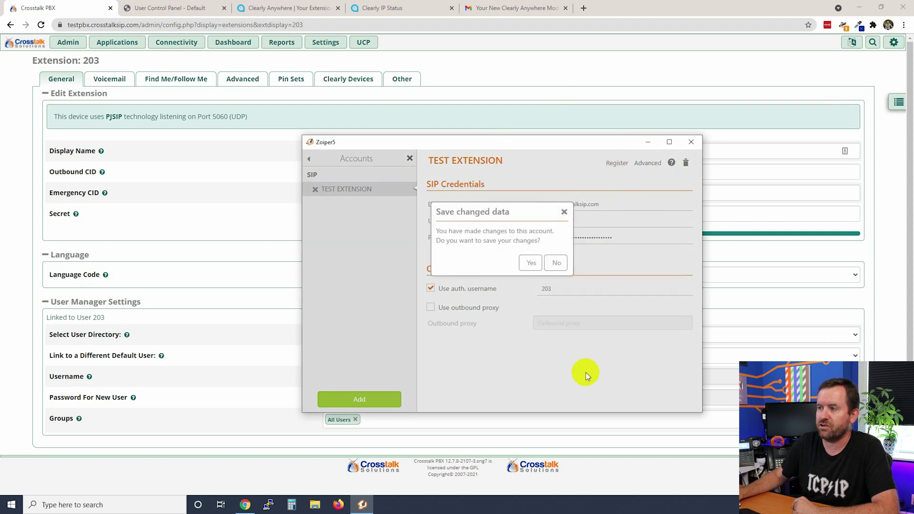
pyautogui.click(530, 247)
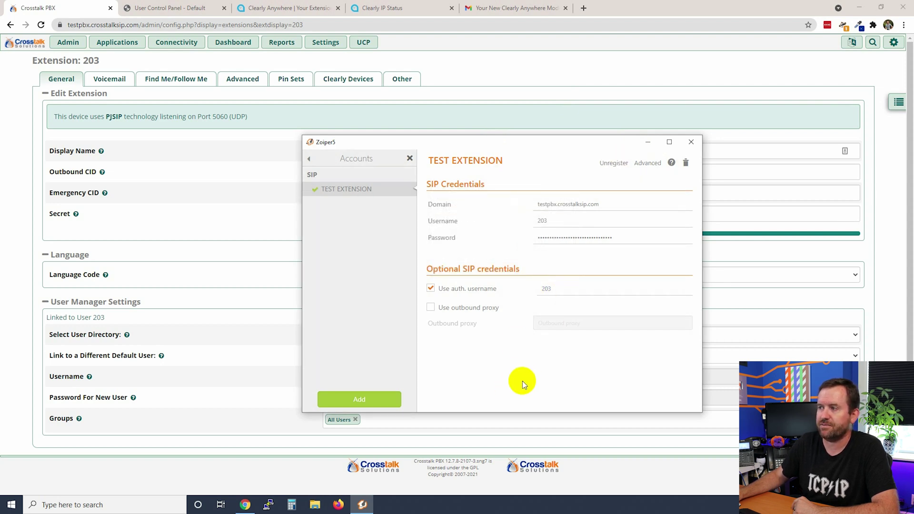
pyautogui.click(309, 162)
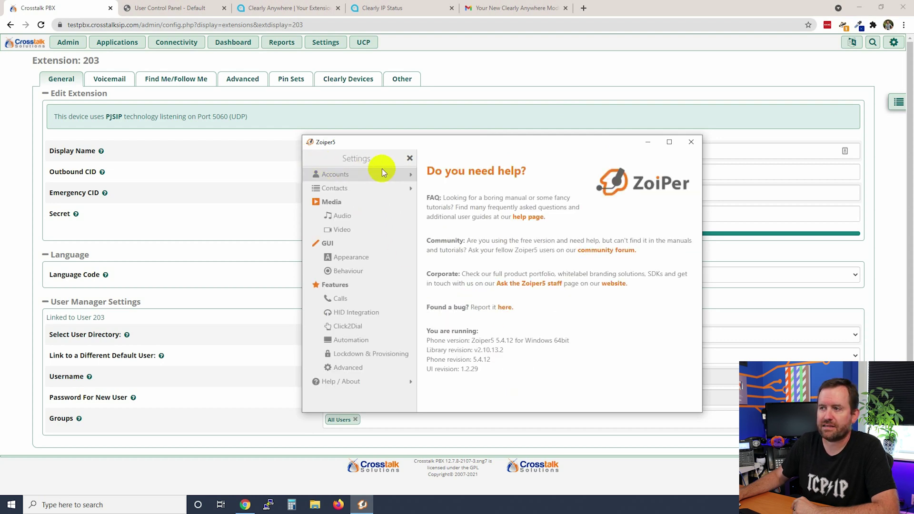
pyautogui.click(408, 160)
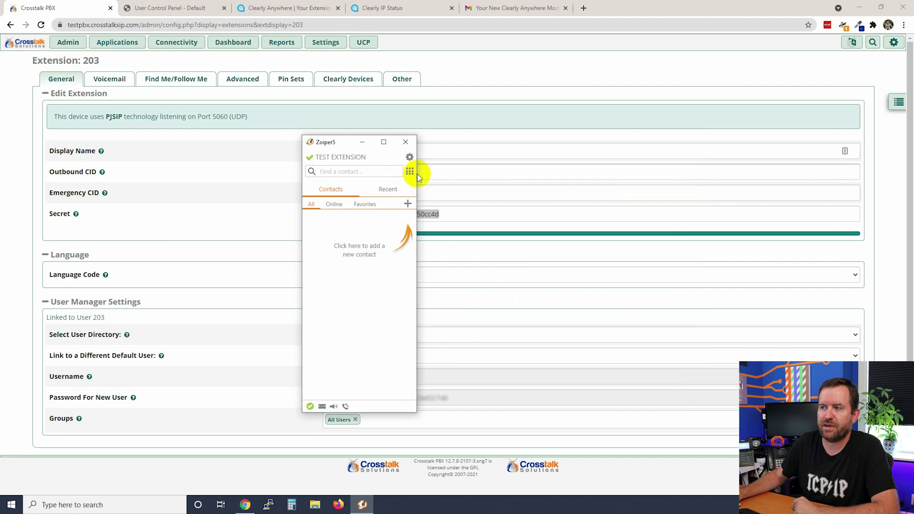
# Step: Place a test call to extension 200 from the dialpad
pyautogui.click(409, 172)
pyautogui.click(374, 204)
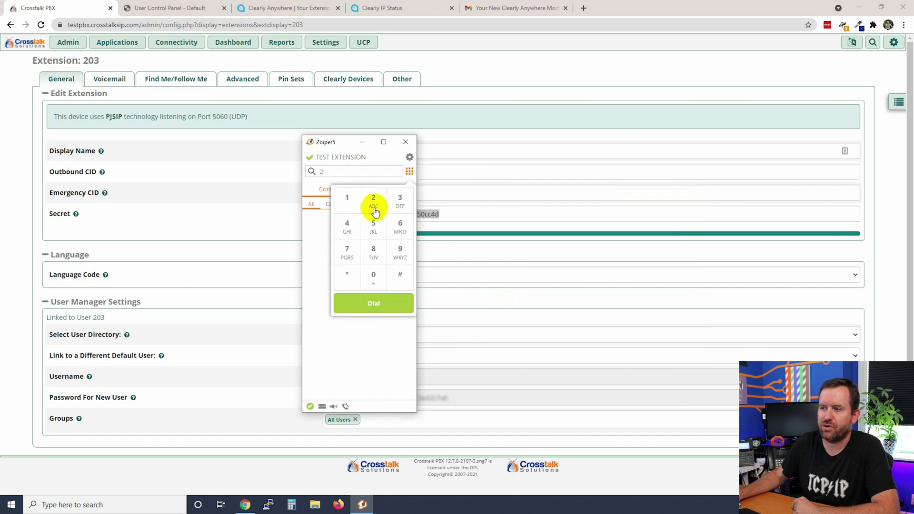
pyautogui.click(374, 275)
pyautogui.click(374, 275)
pyautogui.click(374, 303)
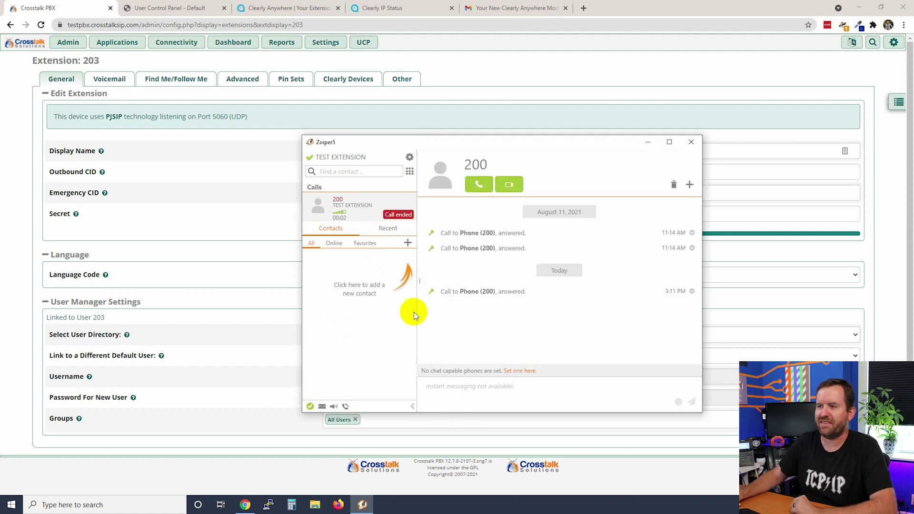
pyautogui.click(409, 171)
# Step: Call *43 for the echo test, hang up after 5 seconds, and close Zoiper5
pyautogui.click(346, 274)
pyautogui.click(346, 229)
pyautogui.click(400, 199)
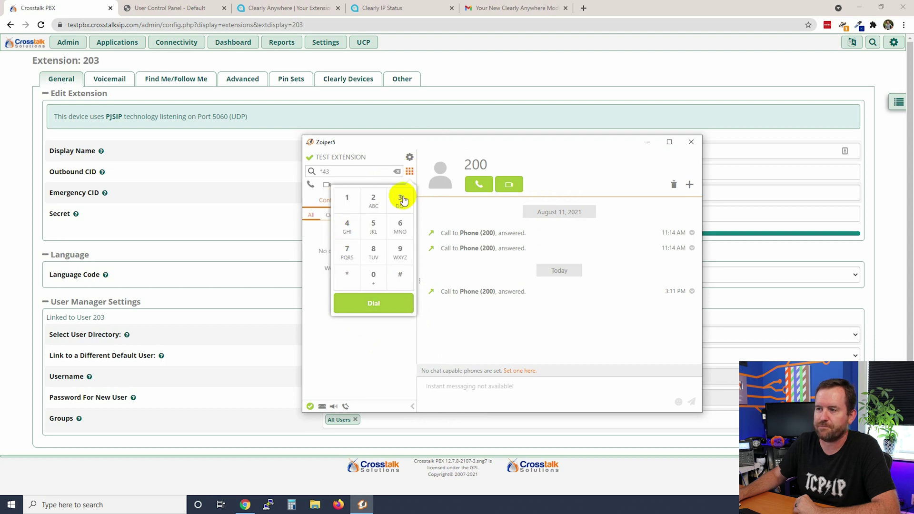
pyautogui.click(374, 302)
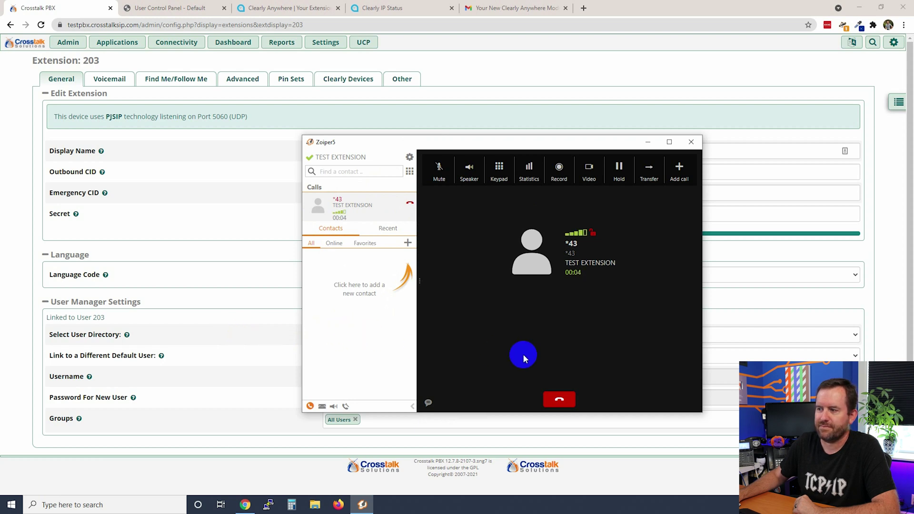
pyautogui.click(559, 398)
pyautogui.click(691, 142)
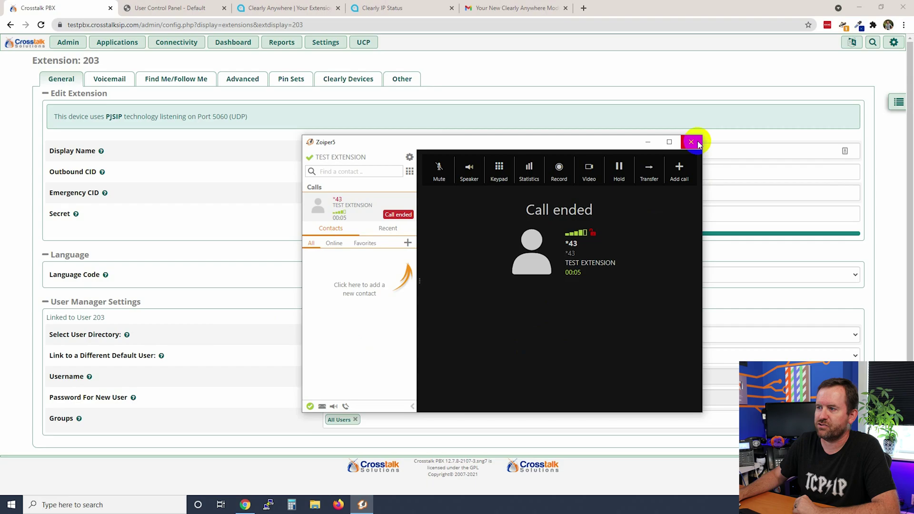